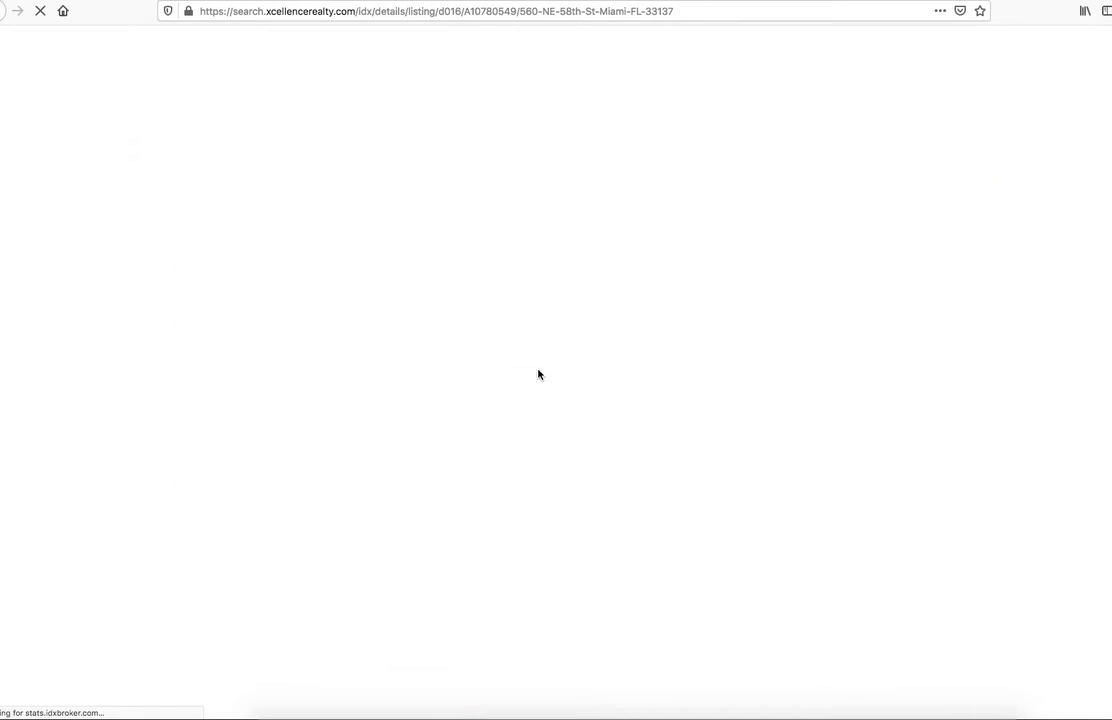
# Page the Miami listing's photo gallery forward four times, then back twice
pyautogui.scroll(-2, 538, 374)
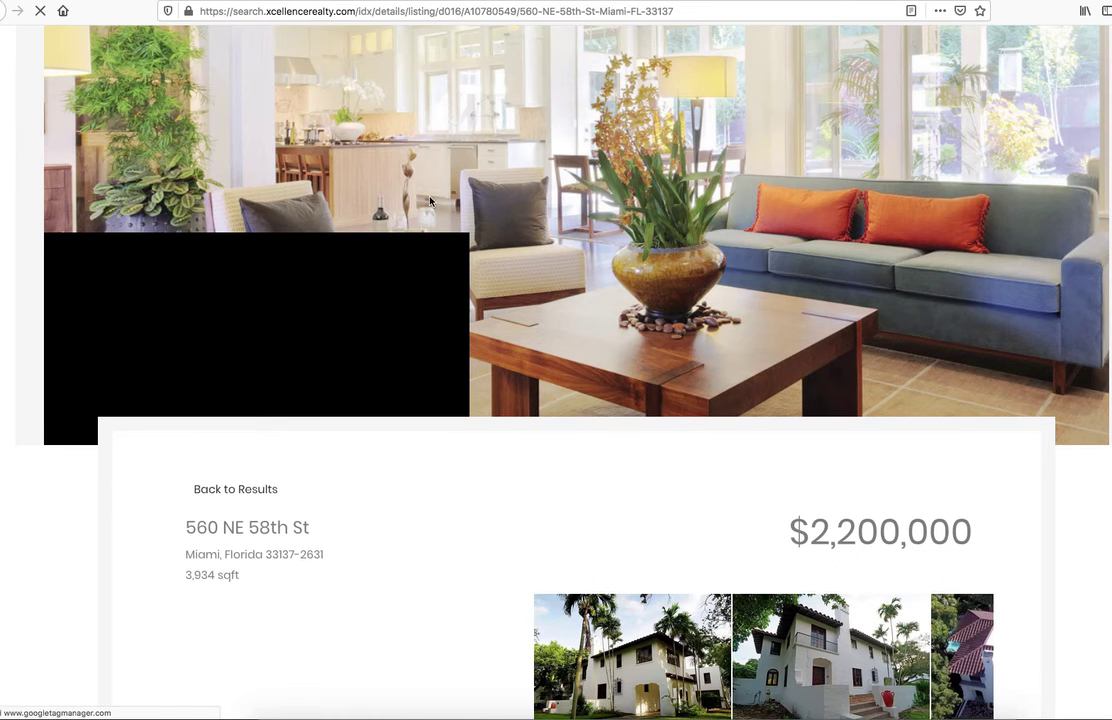
pyautogui.scroll(-5, 524, 280)
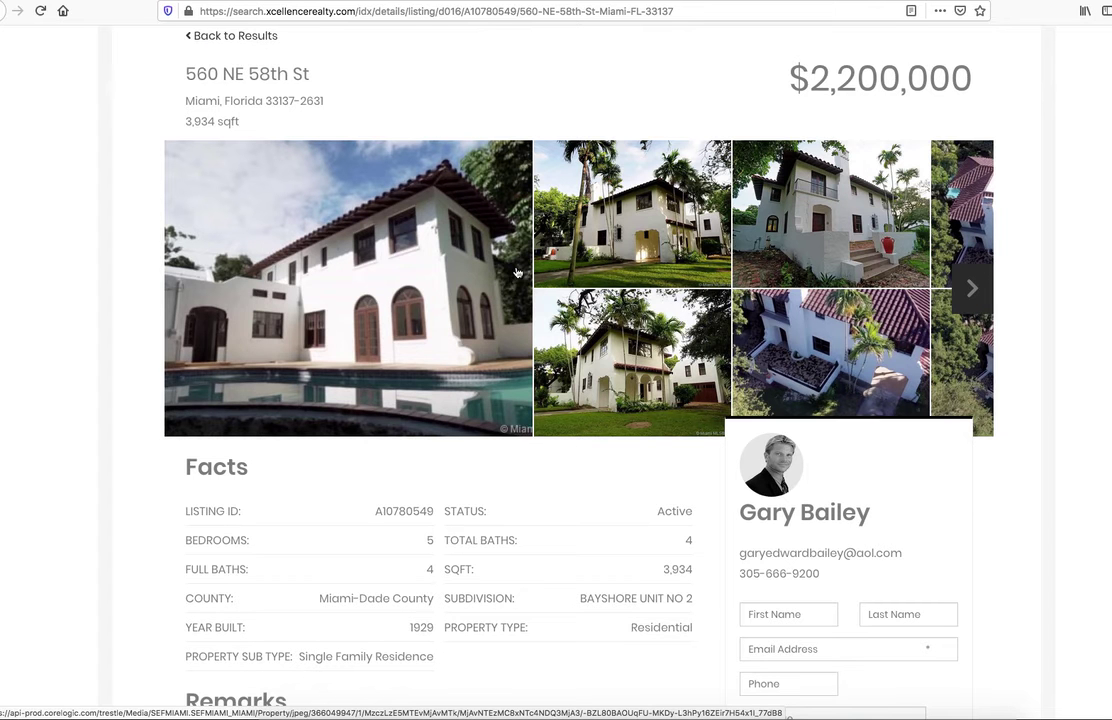
pyautogui.click(970, 288)
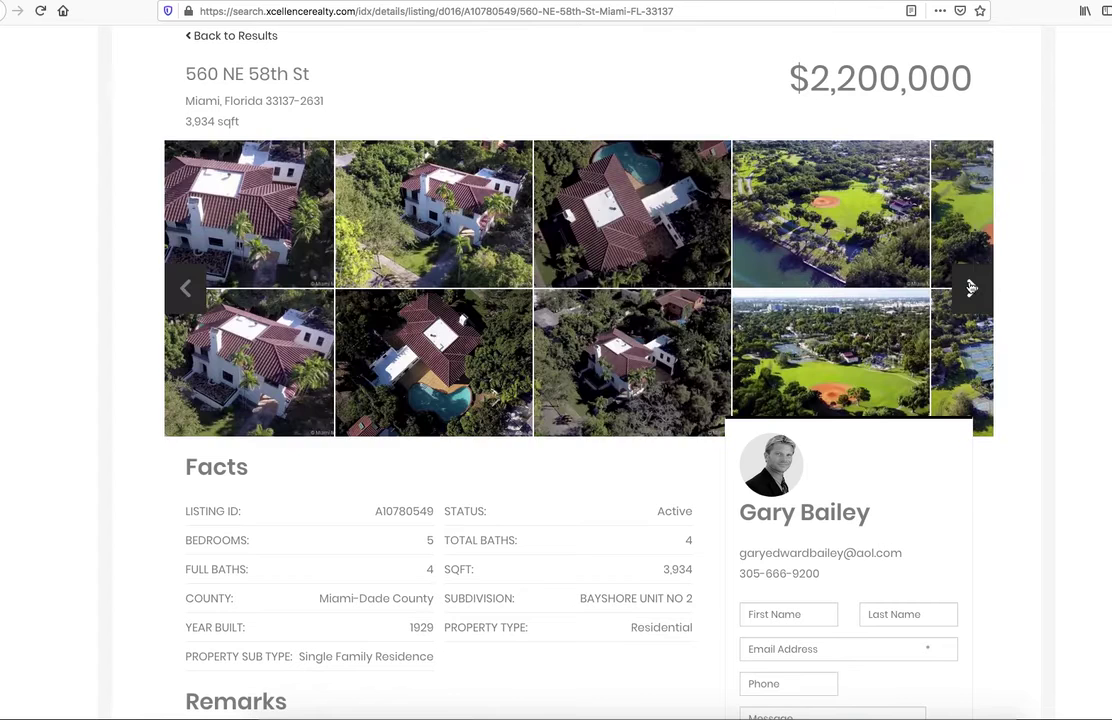
pyautogui.click(970, 288)
pyautogui.click(972, 291)
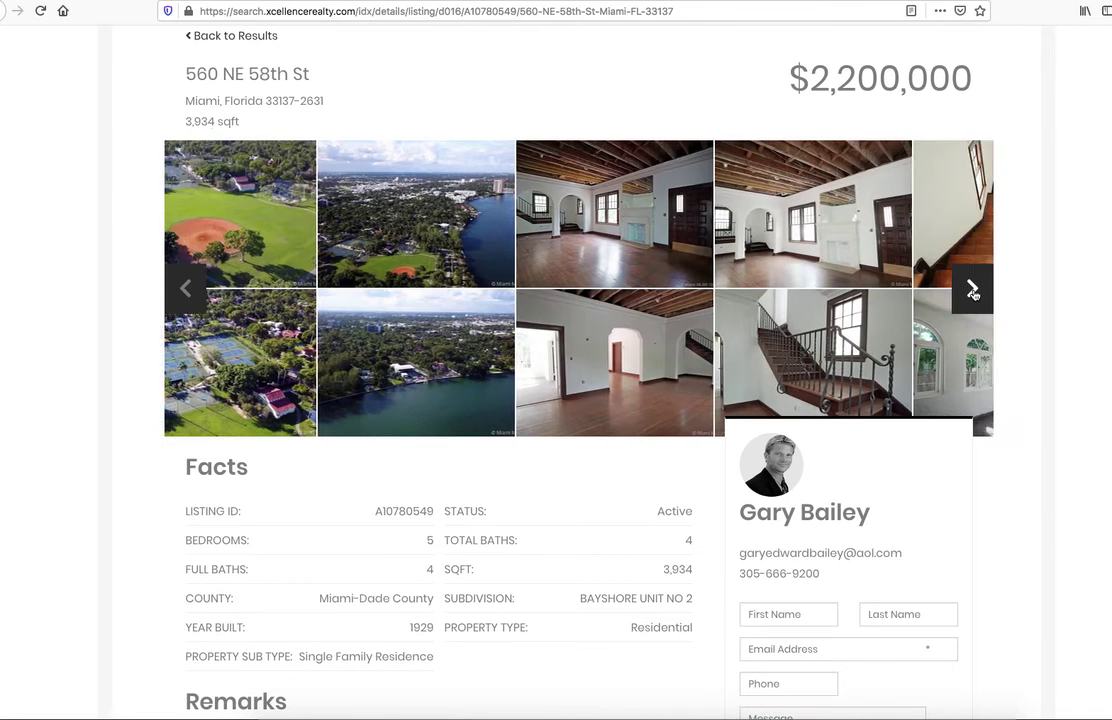
pyautogui.click(972, 296)
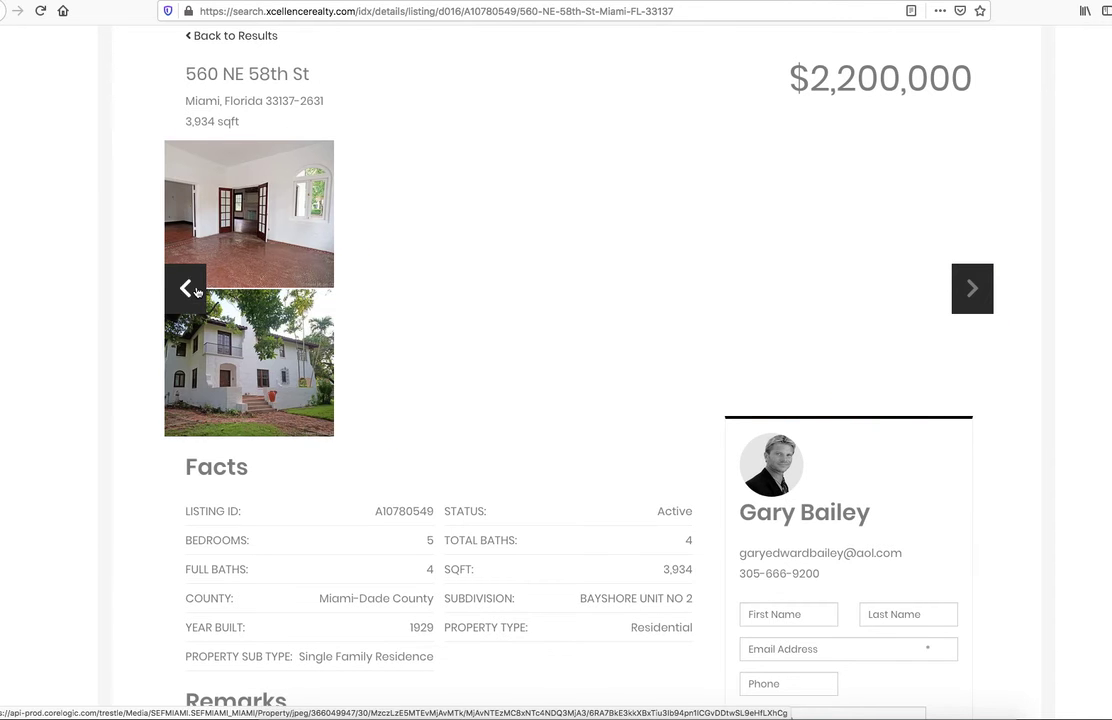
pyautogui.click(187, 288)
pyautogui.click(187, 288)
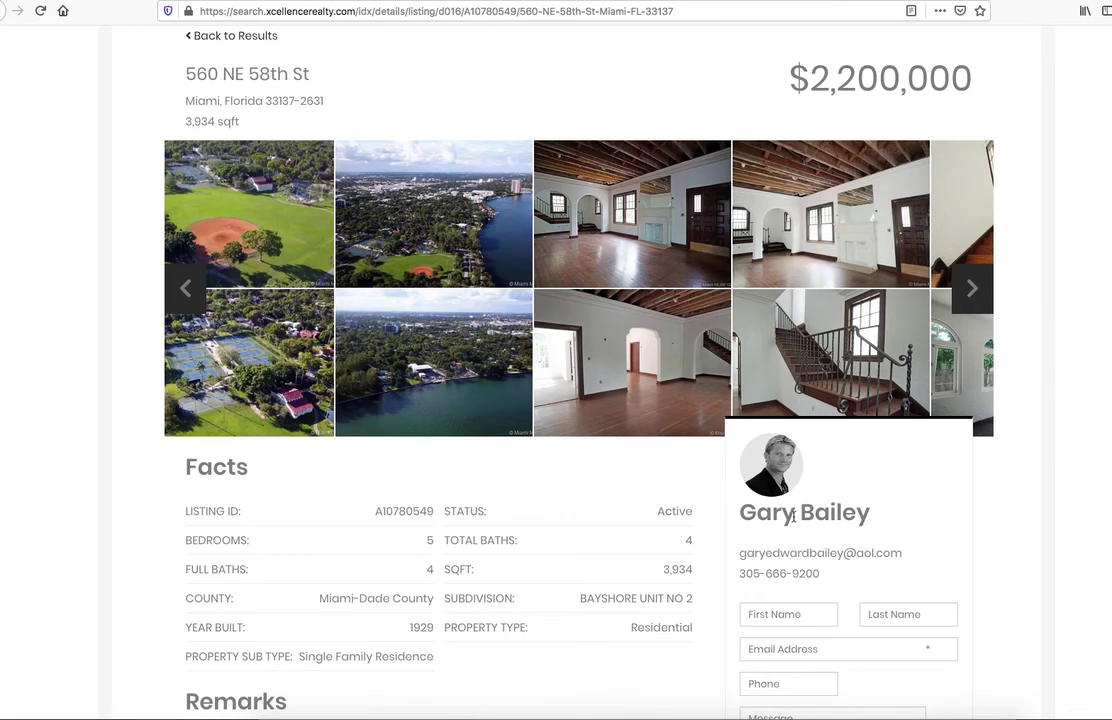
# Review the Miami listing's sections, then close its tab to return to the agent roster
pyautogui.scroll(-7, 794, 454)
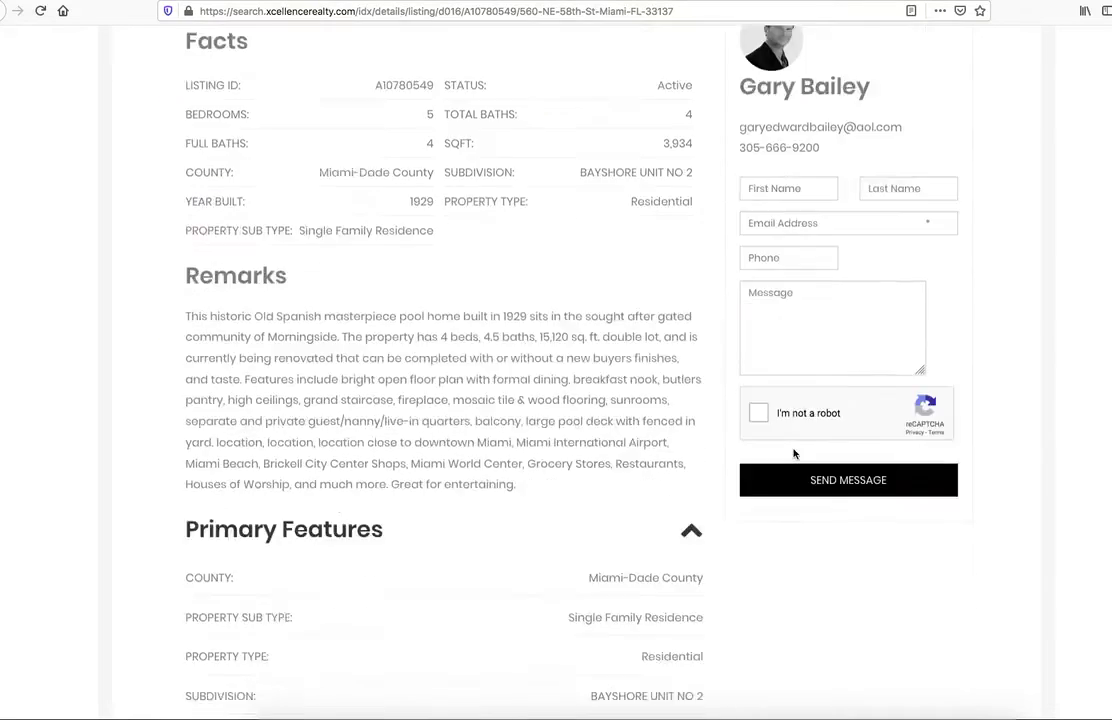
pyautogui.scroll(3, 794, 454)
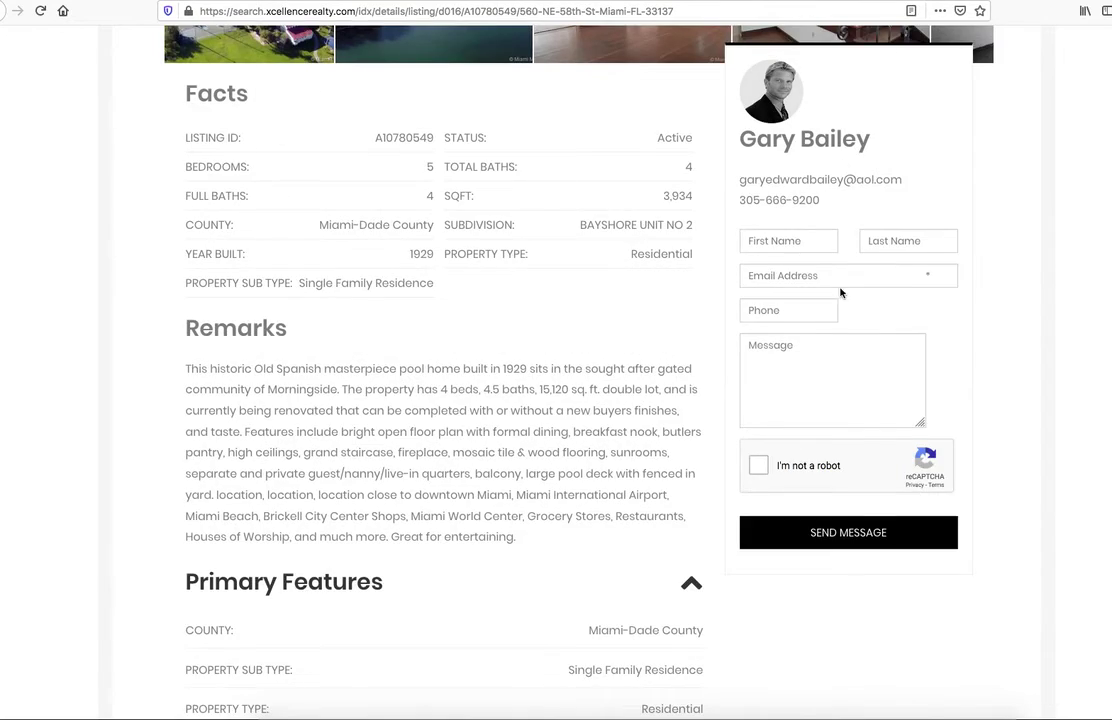
pyautogui.scroll(3, 711, 367)
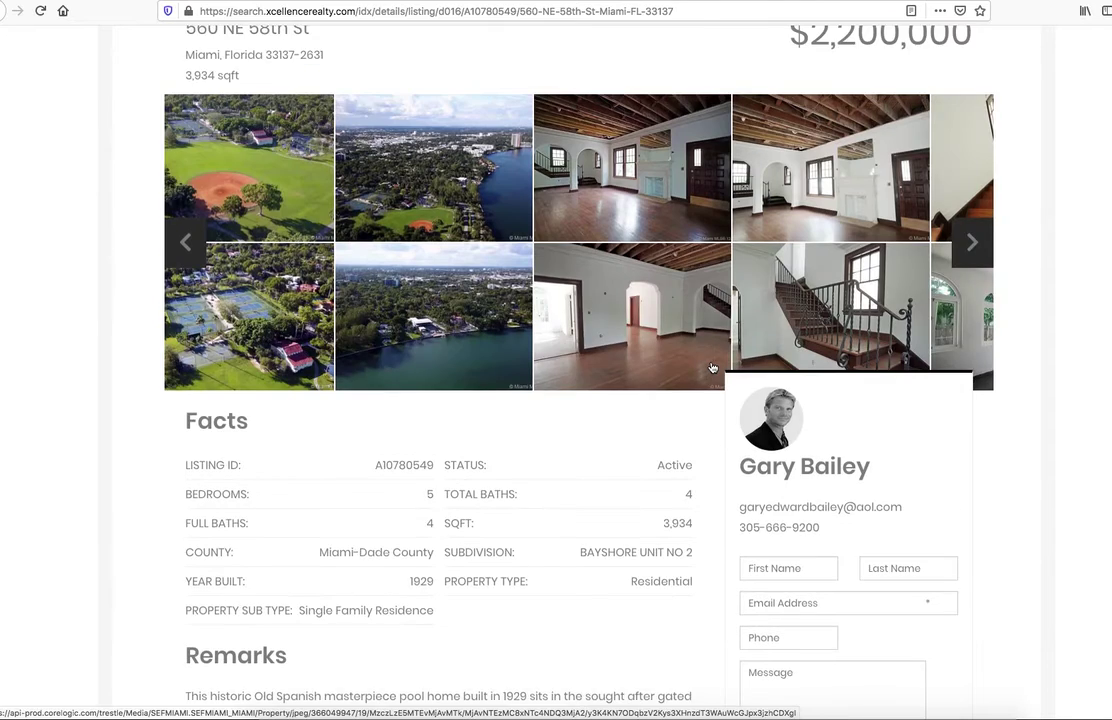
pyautogui.scroll(-13, 711, 367)
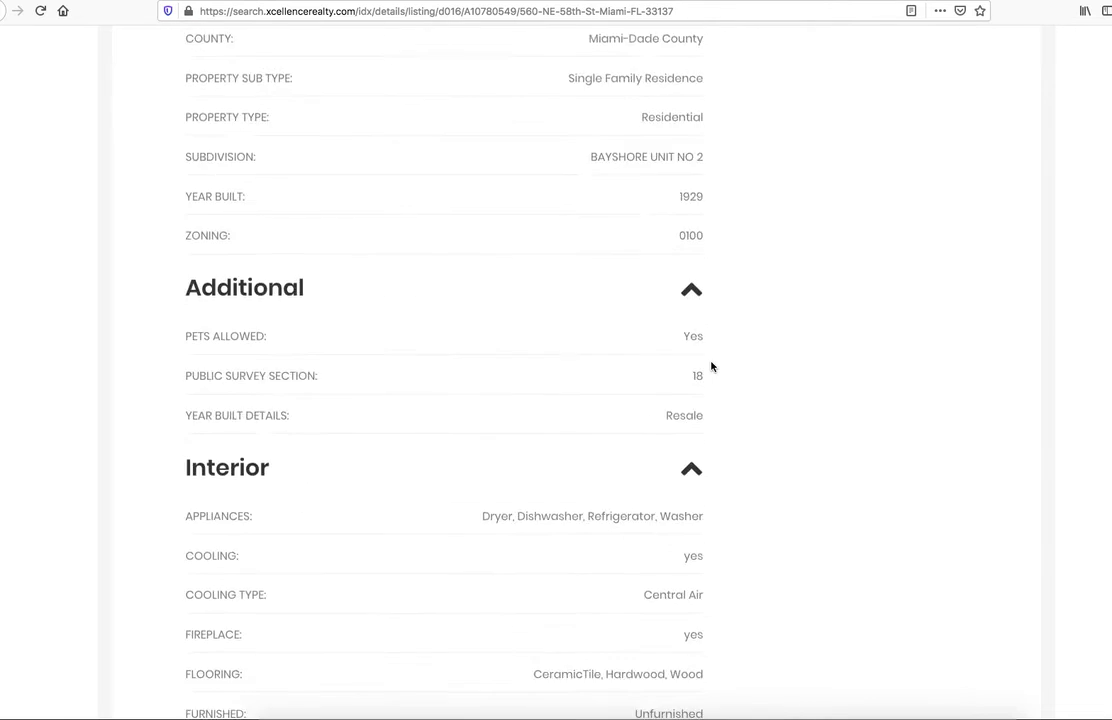
pyautogui.scroll(-7, 711, 367)
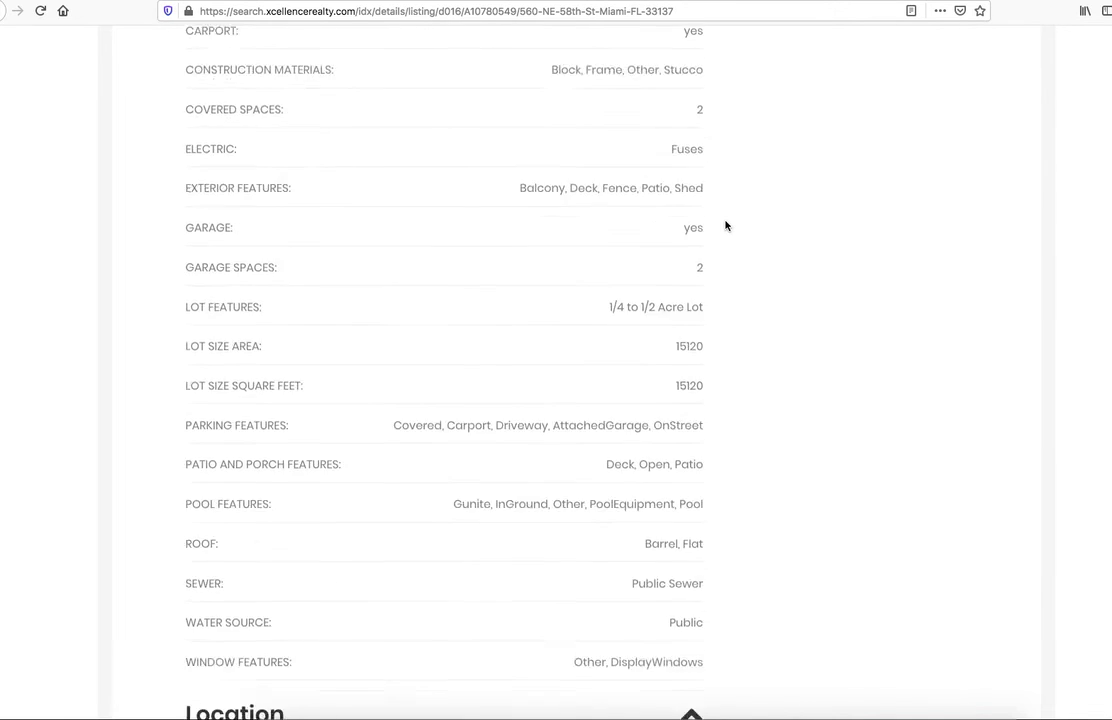
pyautogui.scroll(-9, 726, 226)
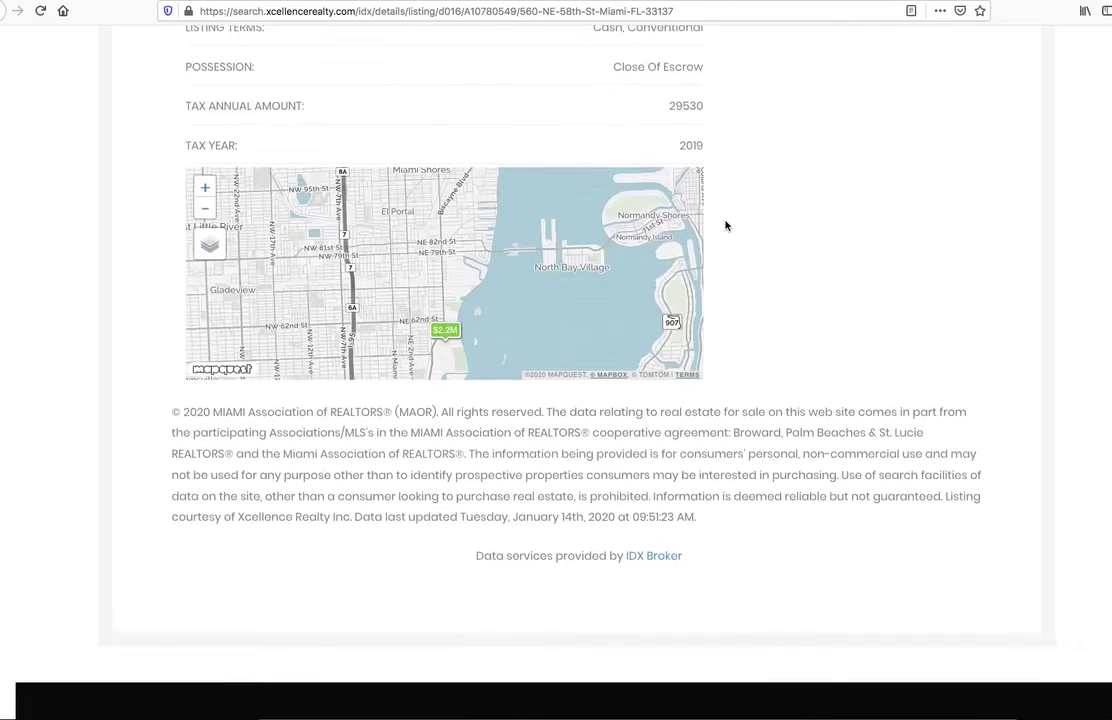
pyautogui.scroll(20, 726, 226)
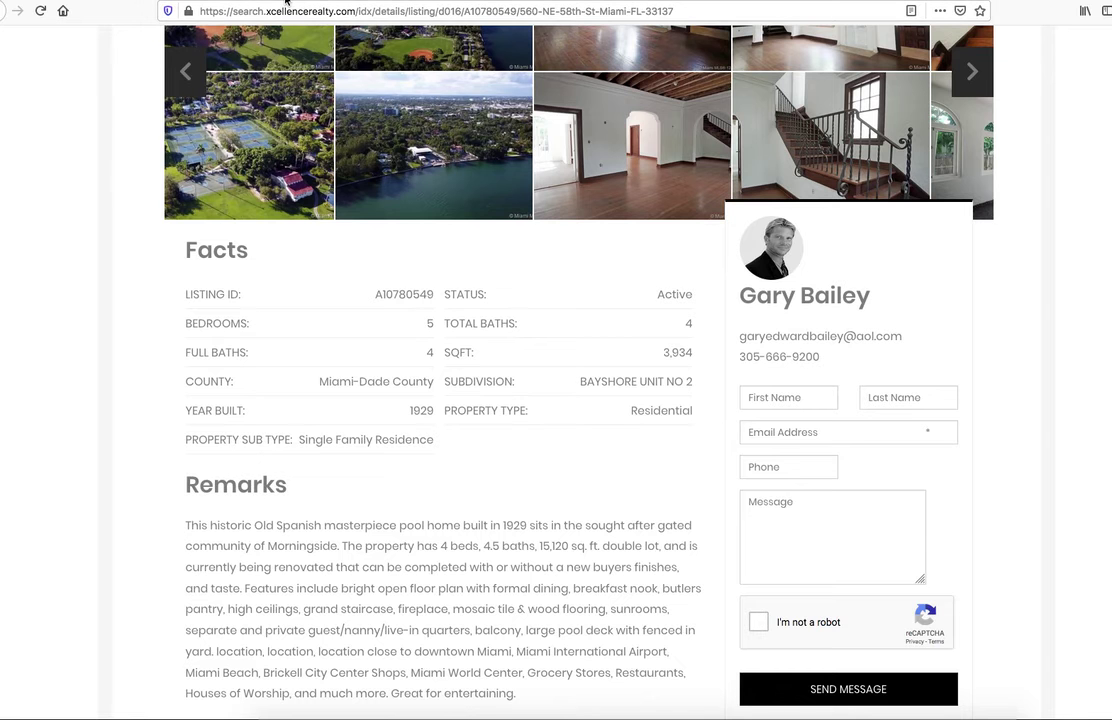
pyautogui.click(152, 2)
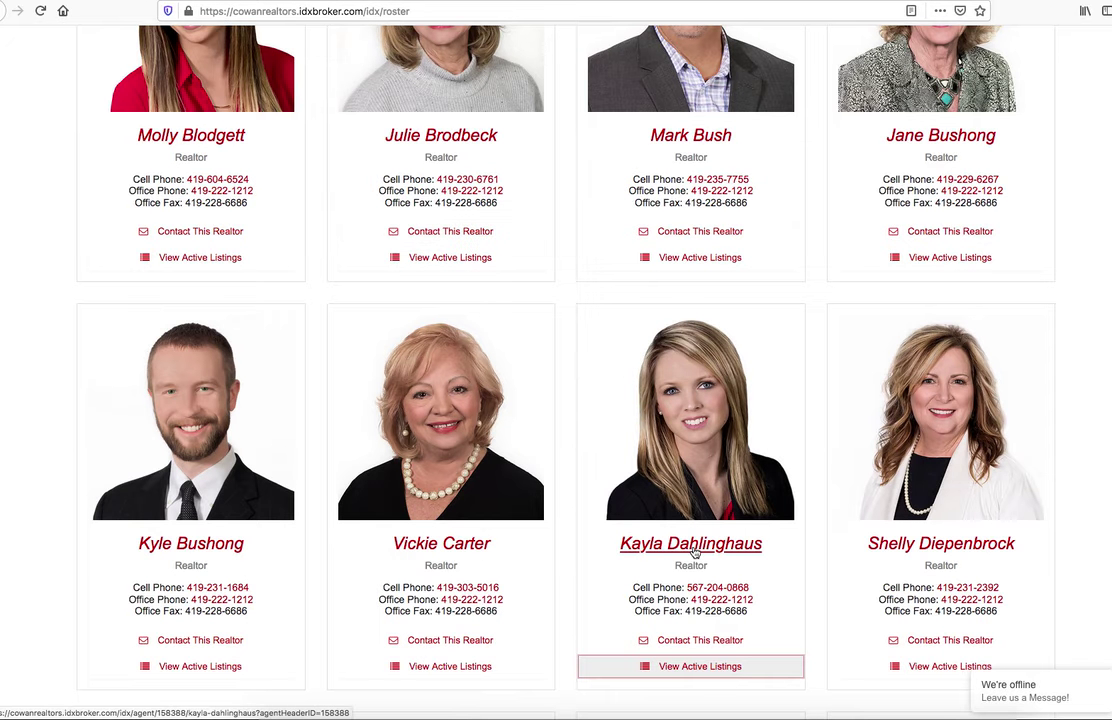
# Open an agent's active listings, then the $49,900 Lima, Ohio listing
pyautogui.click(703, 667)
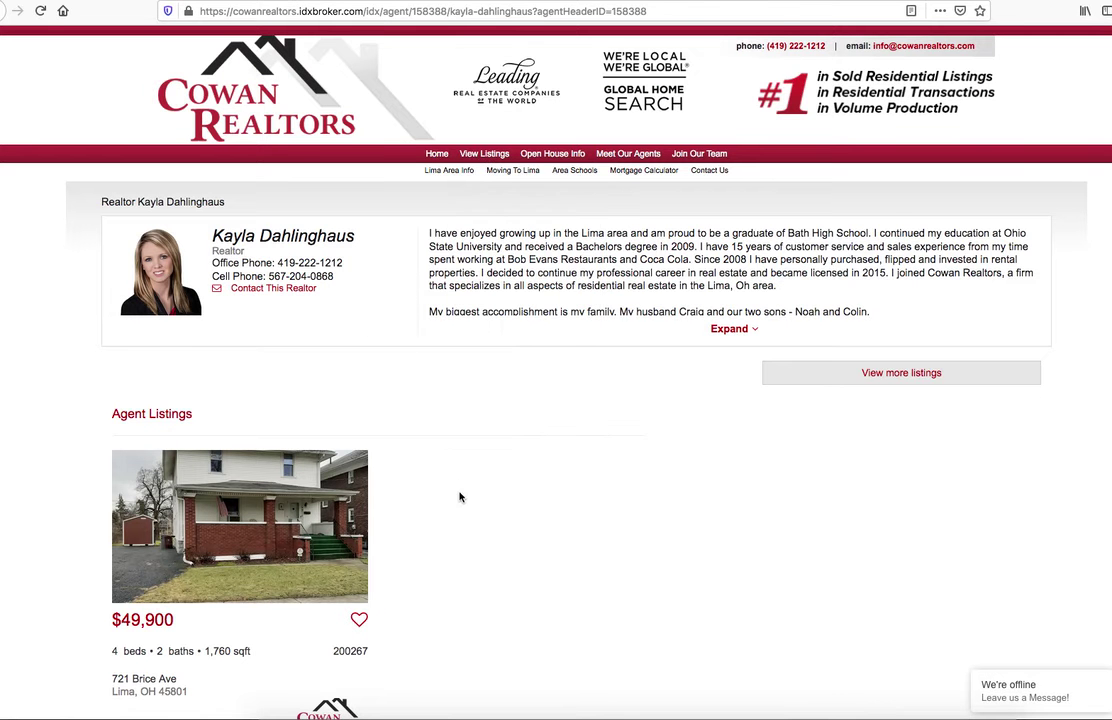
pyautogui.scroll(-3, 461, 423)
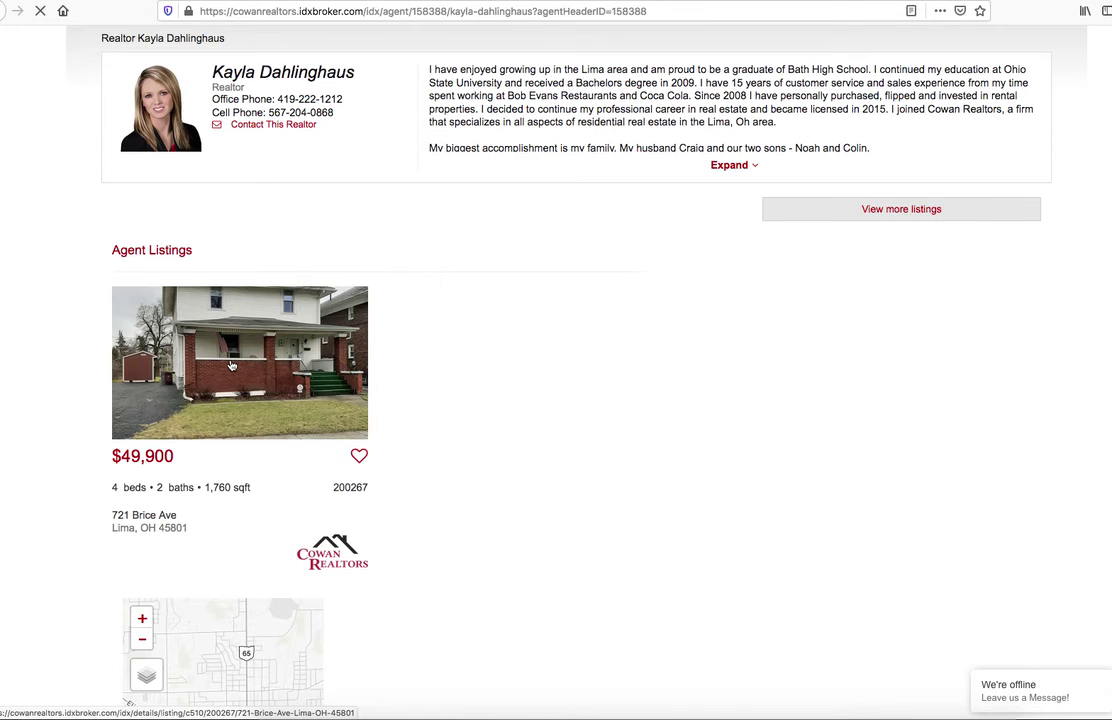
pyautogui.click(231, 366)
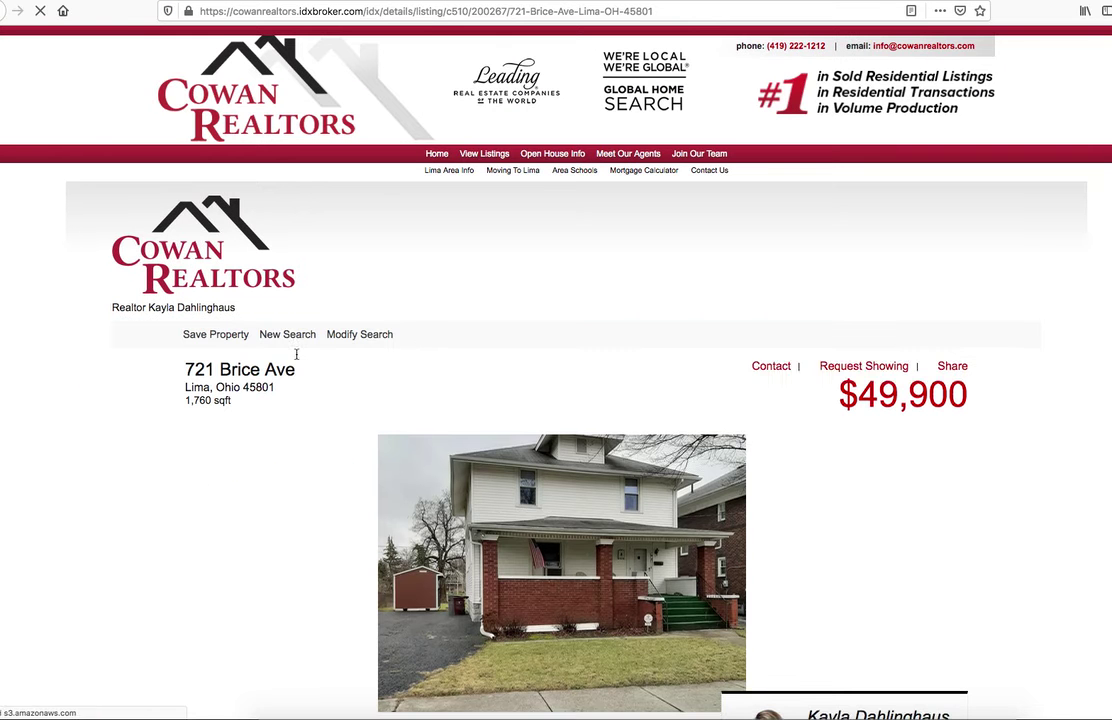
# Scroll through the Lima listing's facts and contact form
pyautogui.scroll(-5, 420, 353)
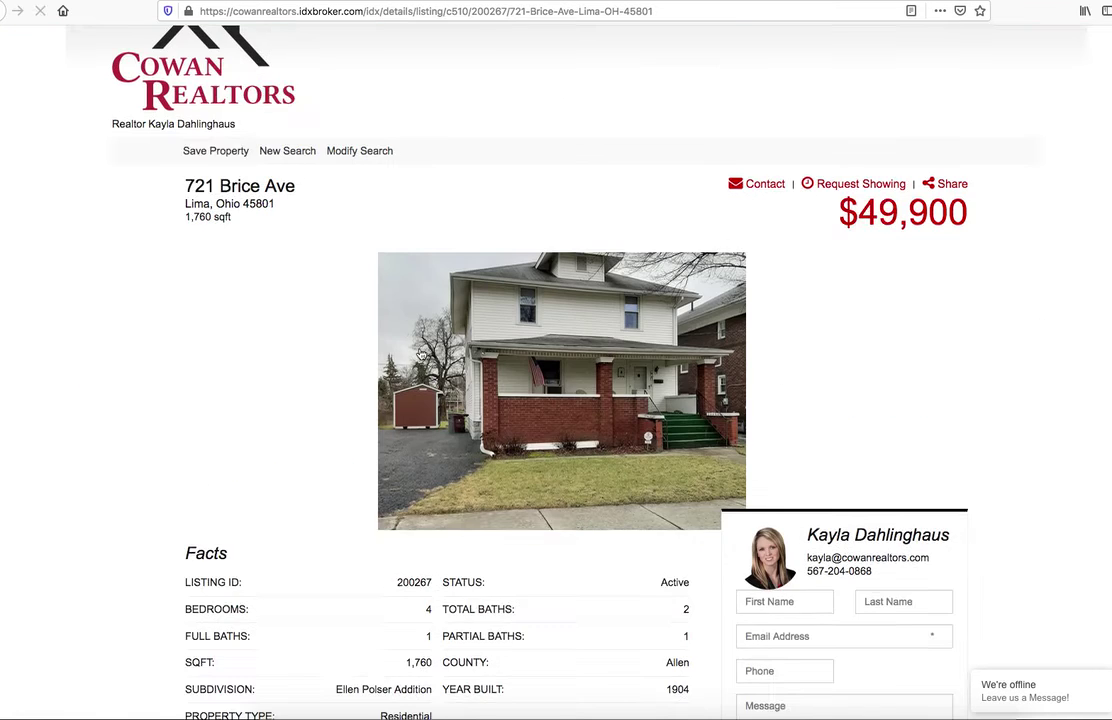
pyautogui.scroll(5, 420, 353)
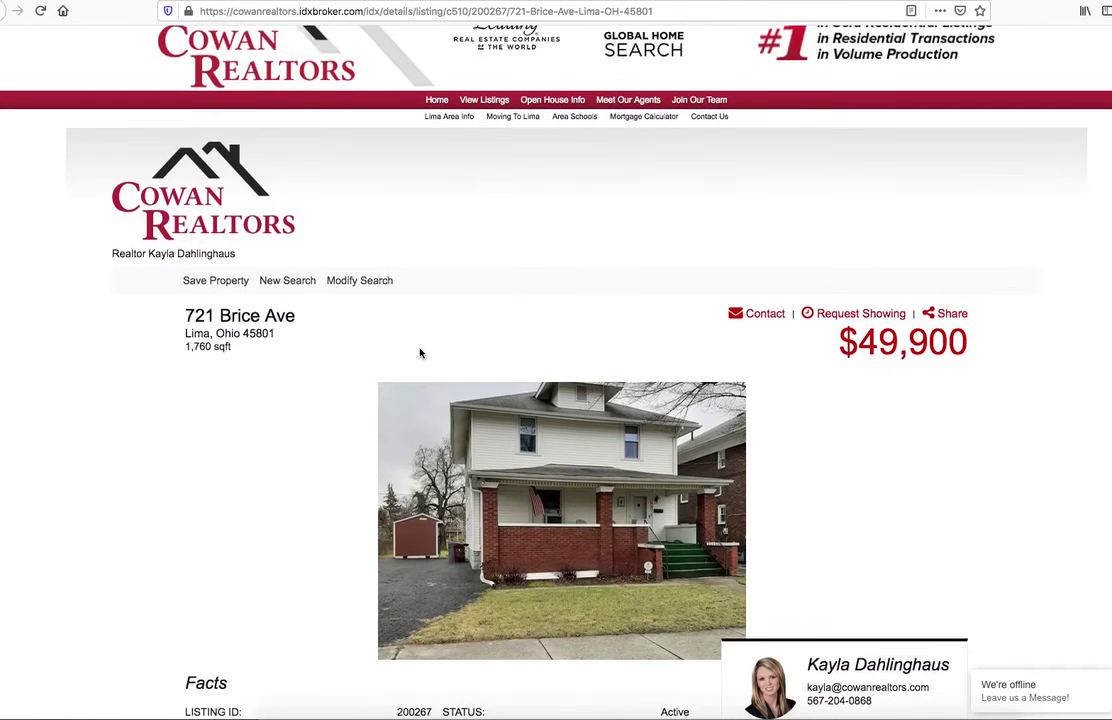
pyautogui.scroll(-4, 420, 353)
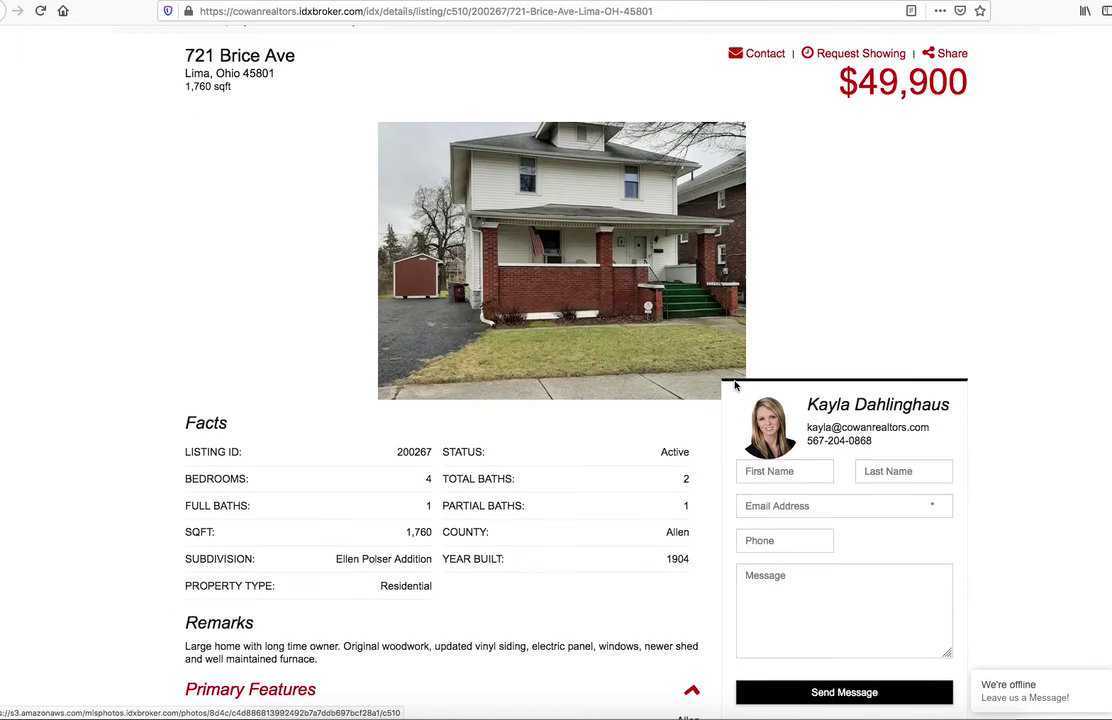
pyautogui.scroll(-1, 790, 470)
pyautogui.scroll(-3, 794, 470)
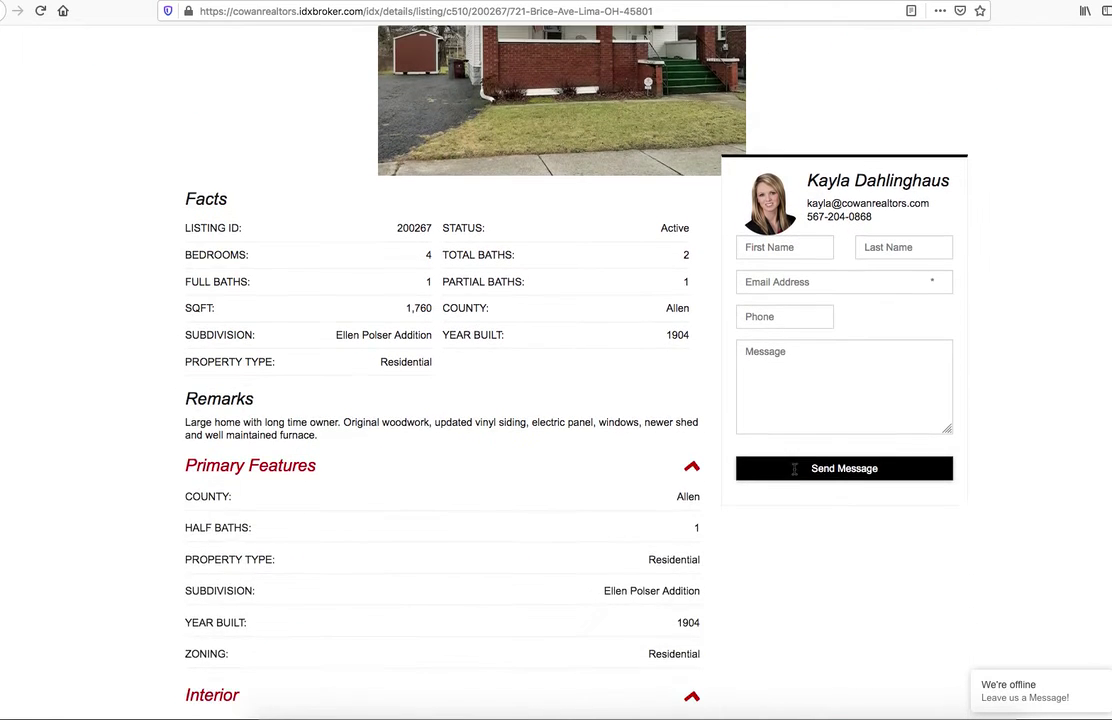
pyautogui.scroll(-4, 794, 472)
pyautogui.scroll(12, 796, 475)
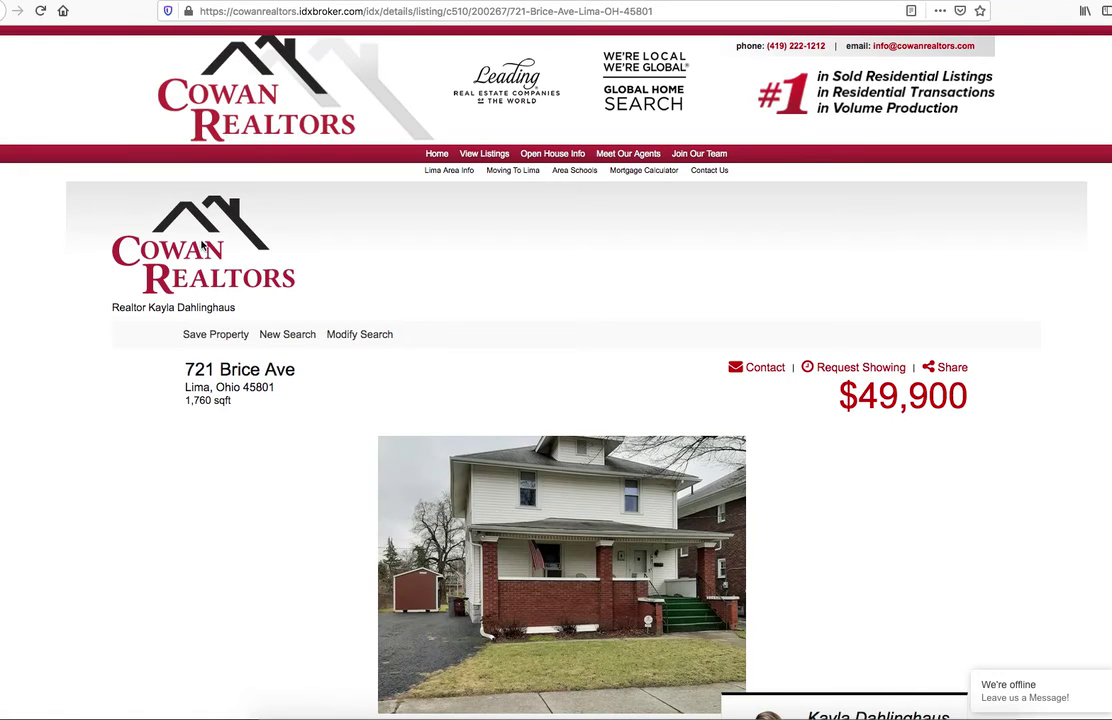
# Open the 10 Estate Dr listing from the site's featured listings page
pyautogui.click(180, 63)
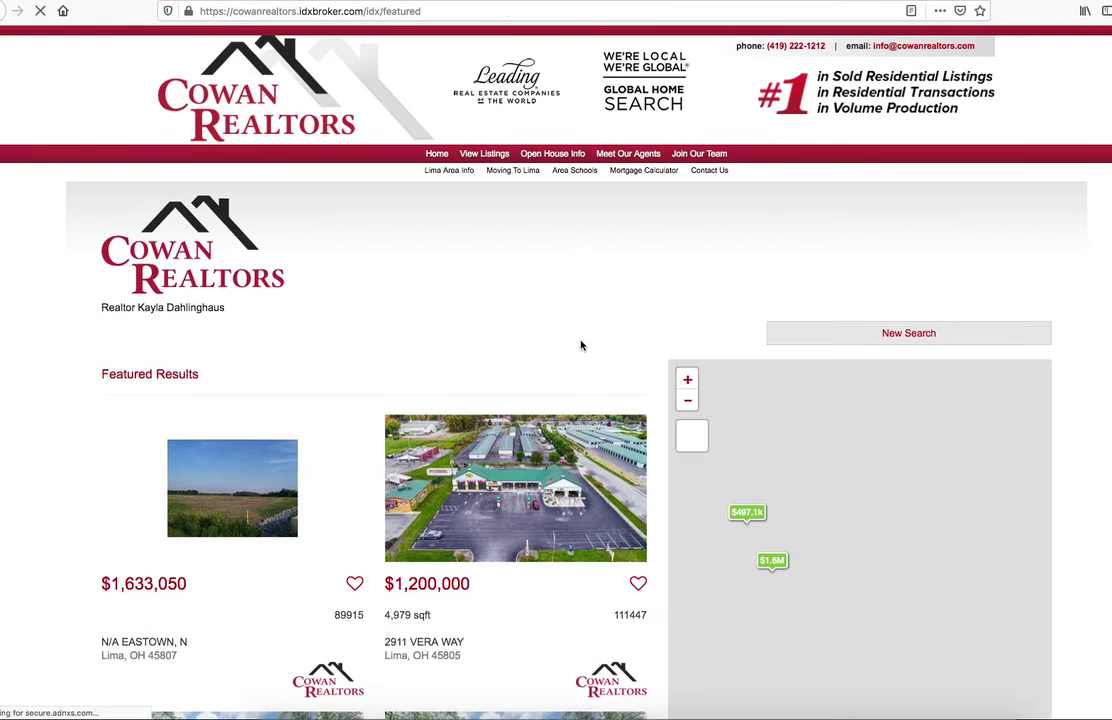
pyautogui.scroll(-6, 582, 345)
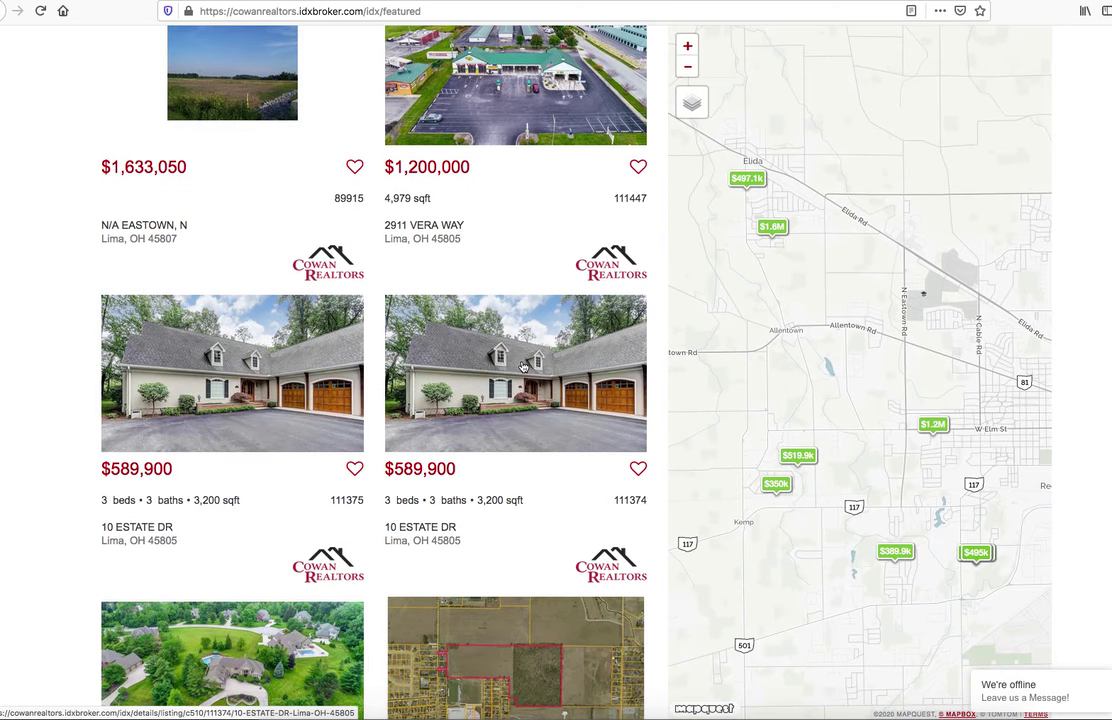
pyautogui.click(521, 366)
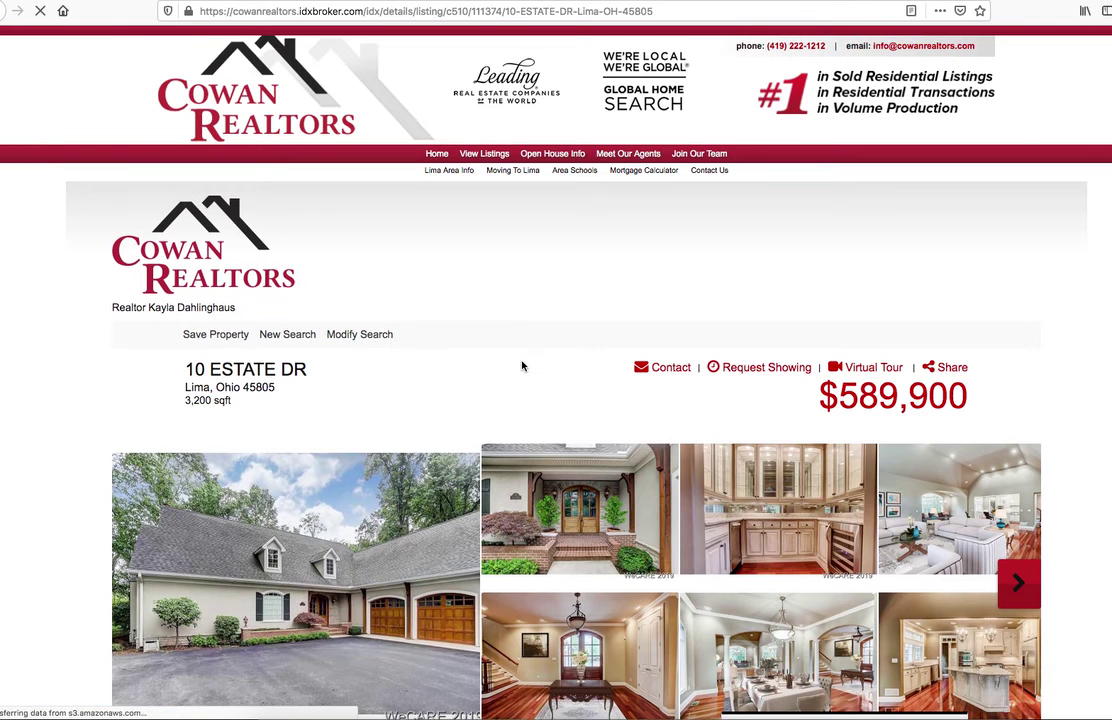
pyautogui.scroll(-5, 521, 366)
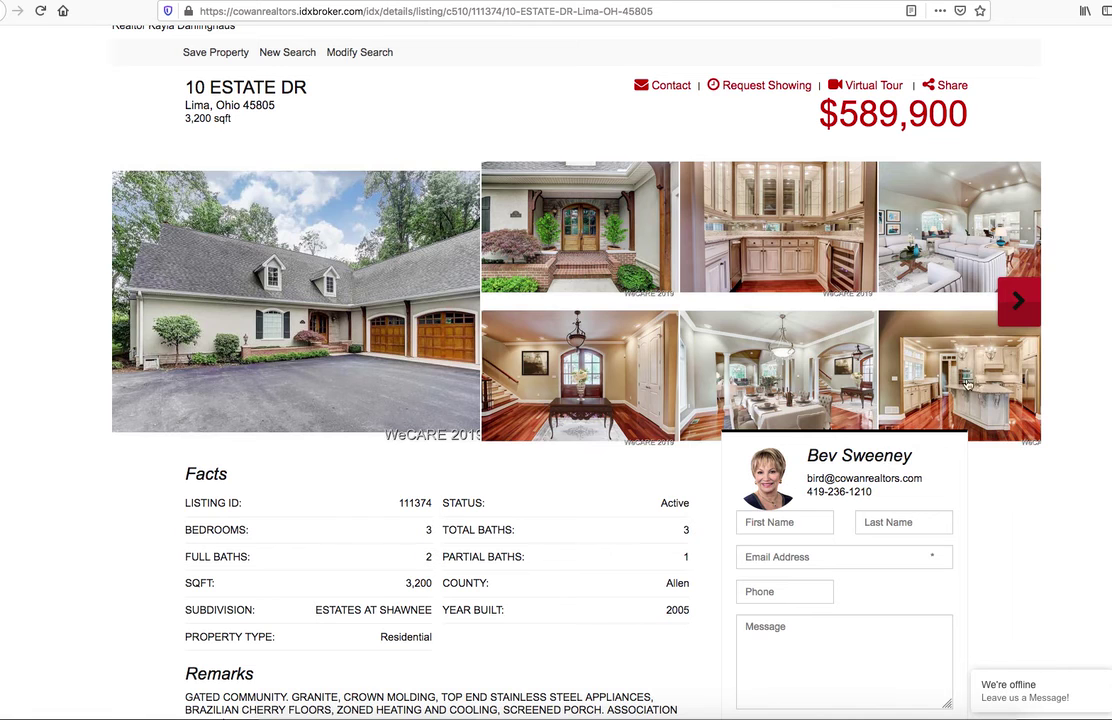
# Page four sets forward through the 10 Estate Dr listing photos
pyautogui.click(1019, 303)
pyautogui.click(1019, 308)
pyautogui.click(1019, 308)
pyautogui.click(1019, 308)
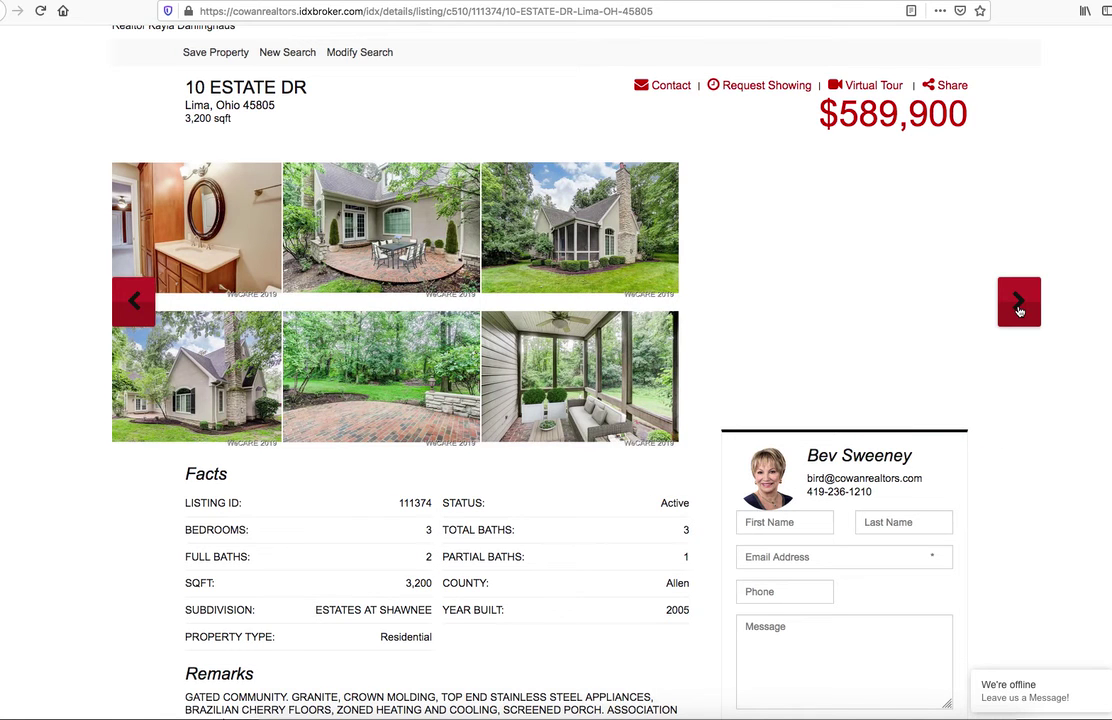
# View the porch photo full size, step back to the patio photo, and close the viewer
pyautogui.scroll(-1, 445, 370)
pyautogui.click(549, 380)
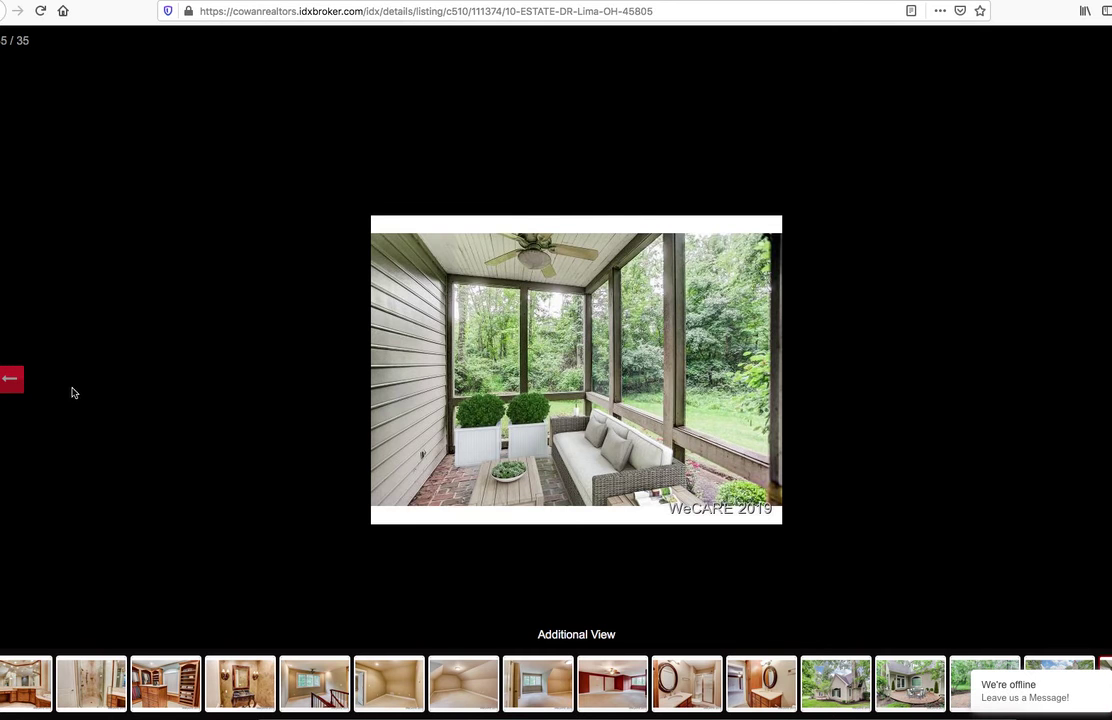
pyautogui.click(12, 382)
pyautogui.click(13, 384)
pyautogui.click(13, 384)
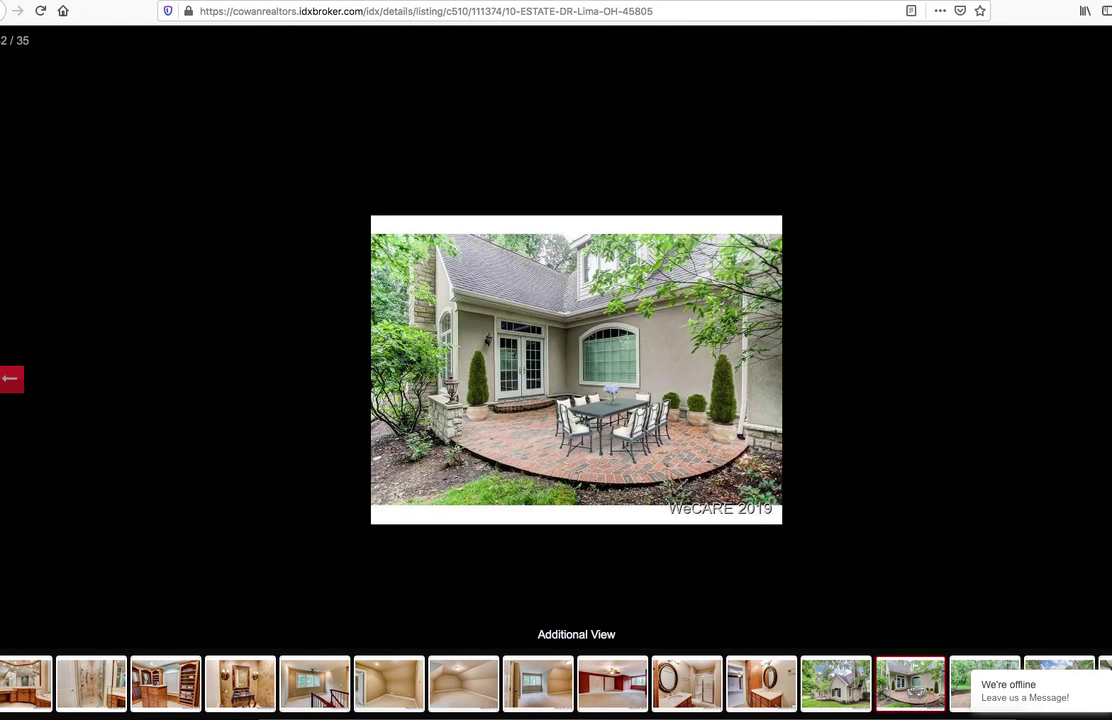
pyautogui.press('Escape')
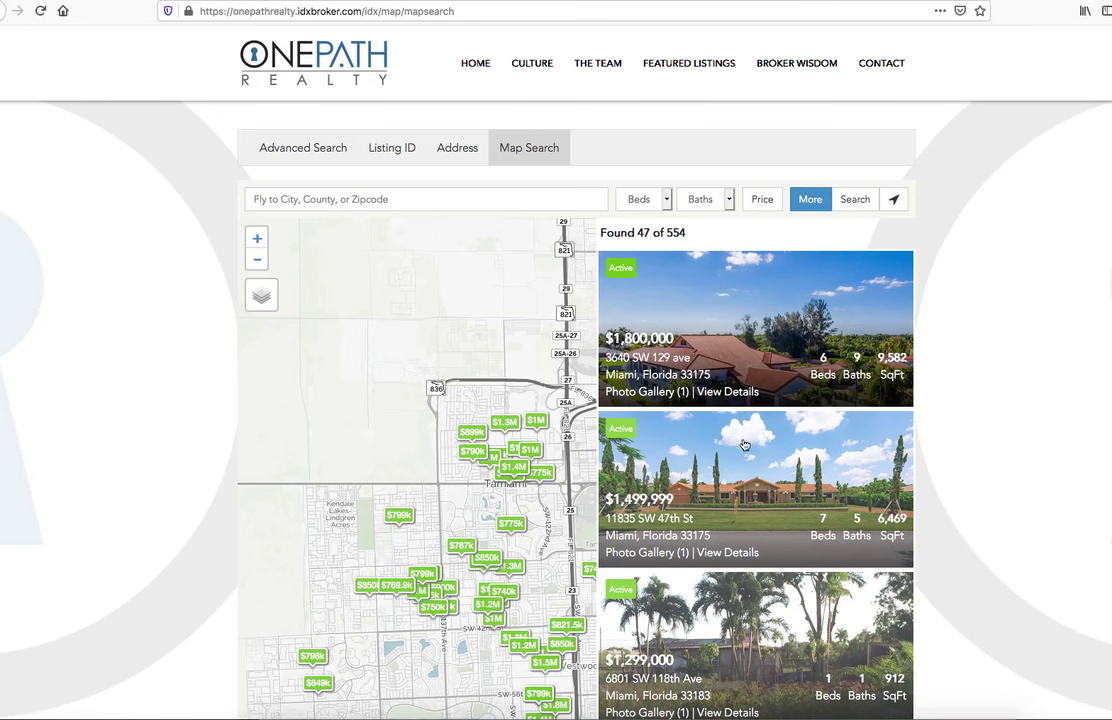
pyautogui.scroll(-3, 735, 400)
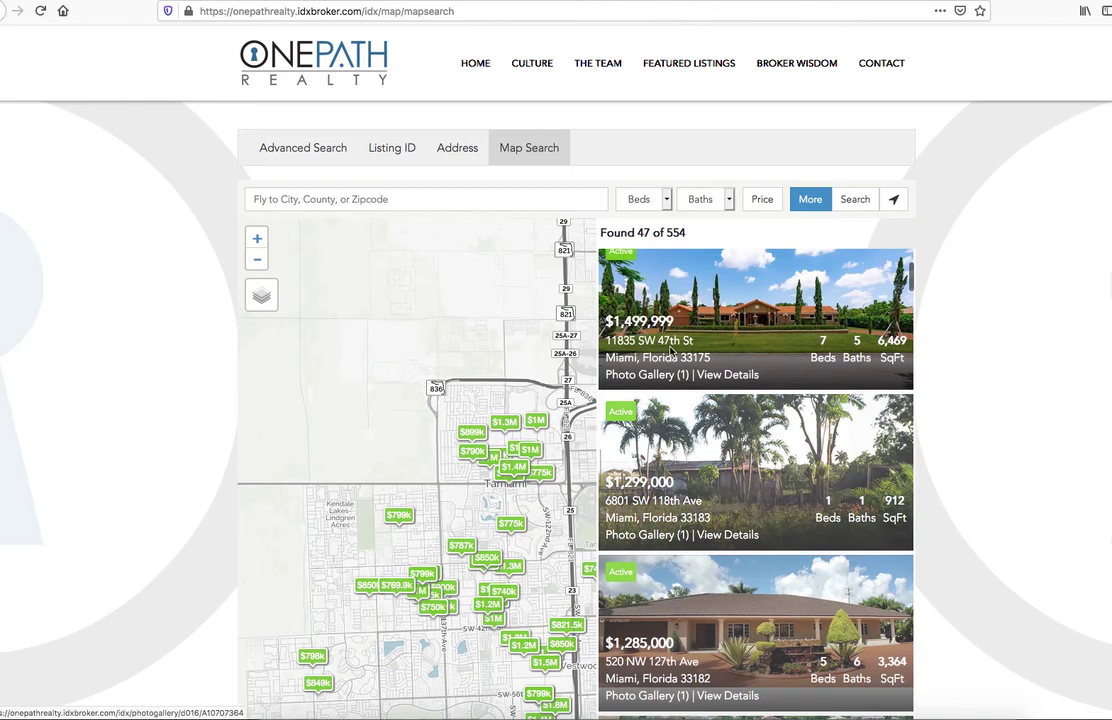
pyautogui.click(643, 341)
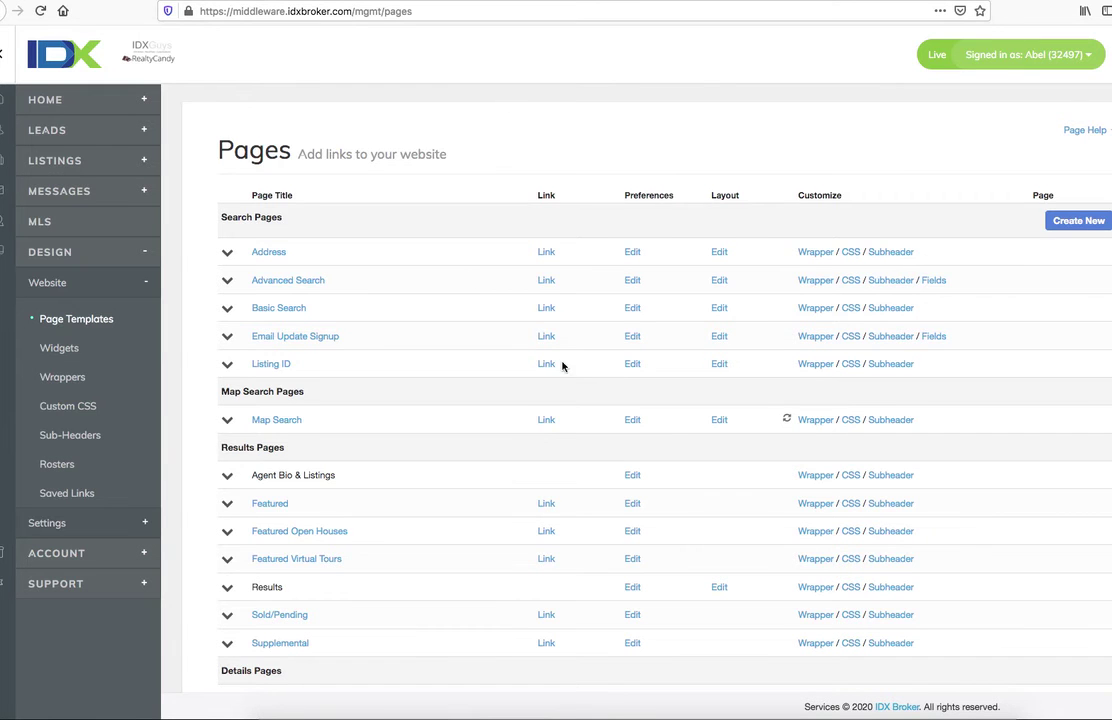
pyautogui.scroll(-3, 700, 520)
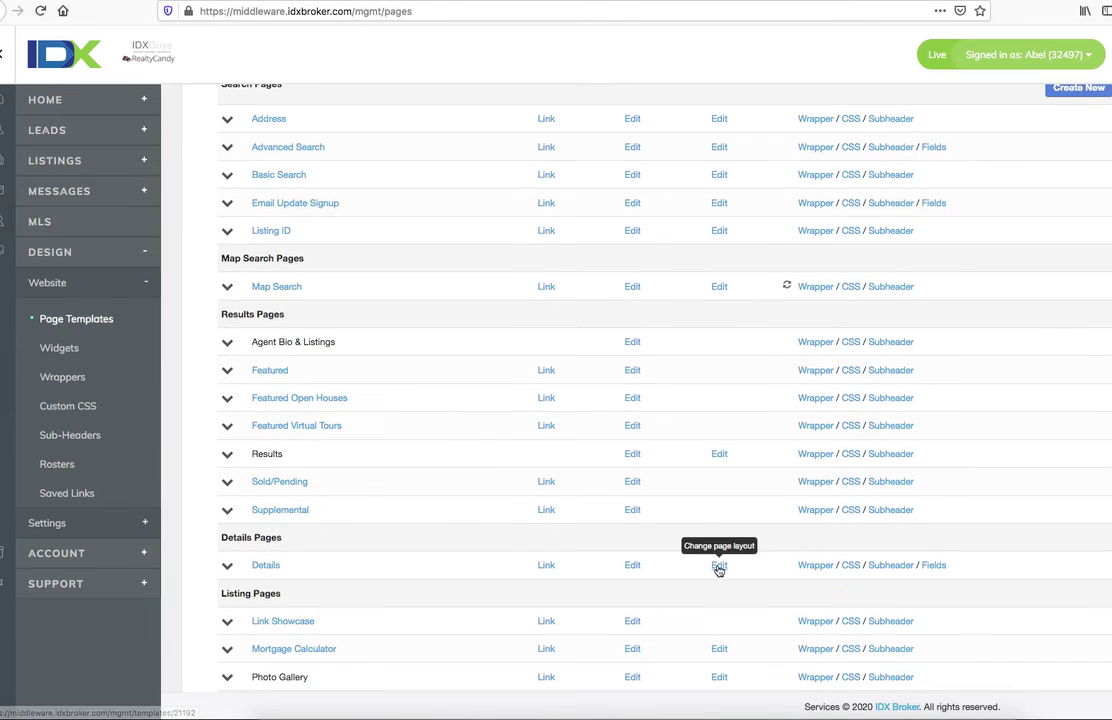
pyautogui.click(720, 566)
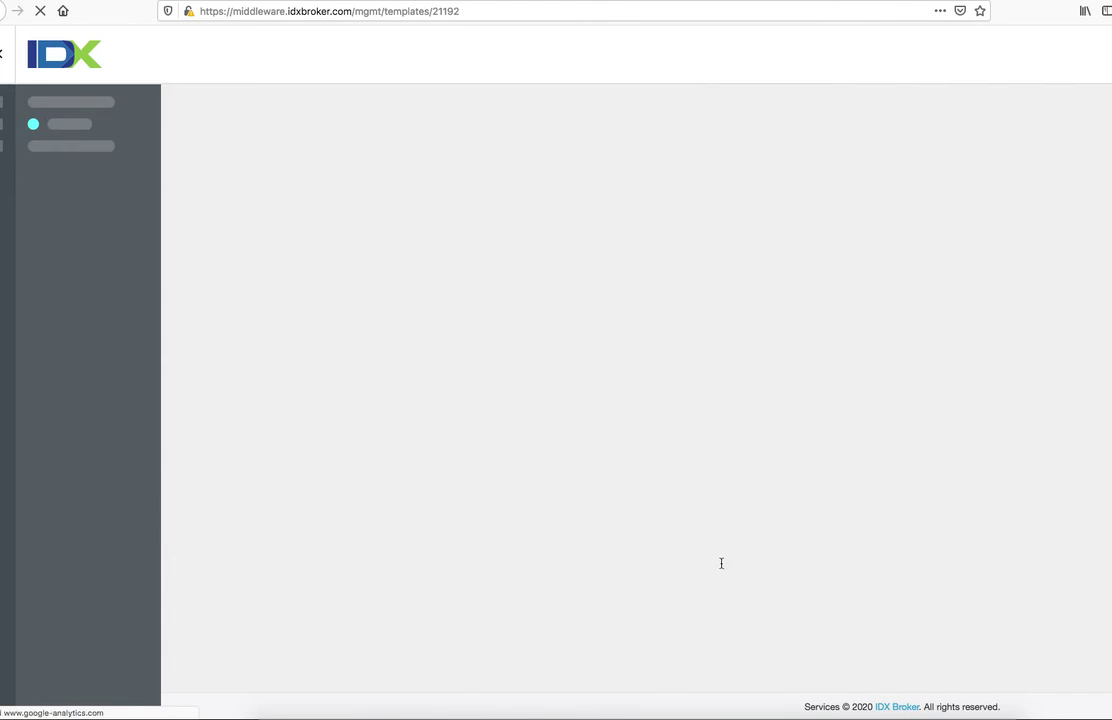
pyautogui.scroll(-10, 722, 568)
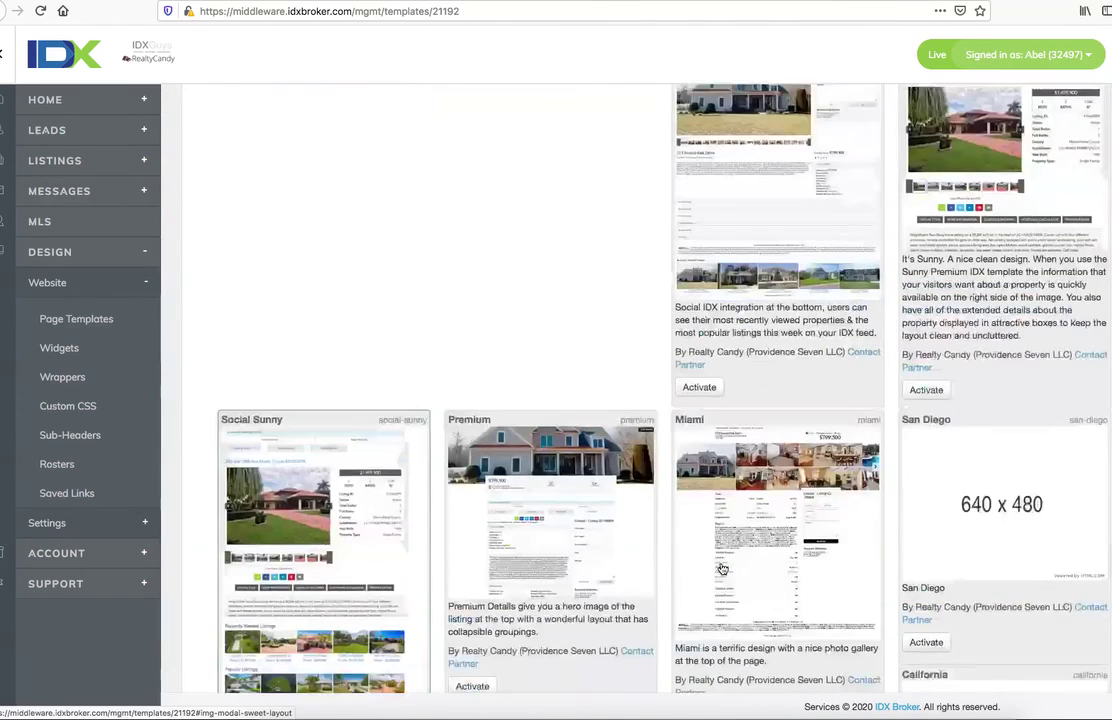
pyautogui.scroll(-1, 722, 568)
pyautogui.click(700, 633)
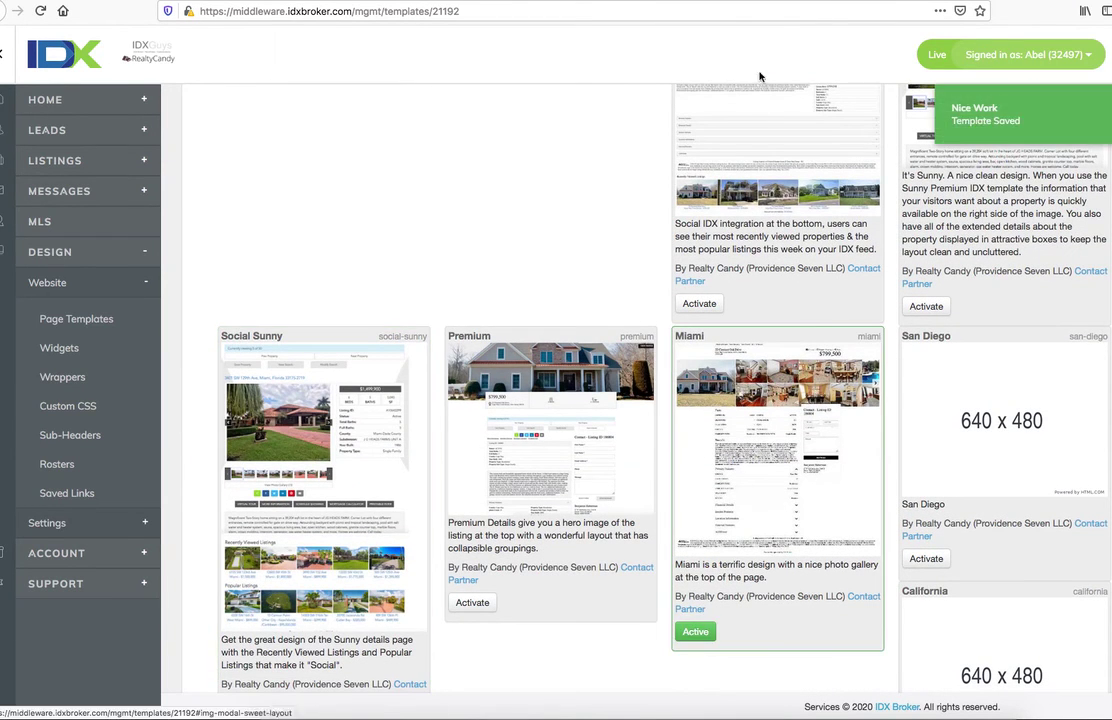
pyautogui.click(758, 1)
pyautogui.hotkey('ctrl', 'r')
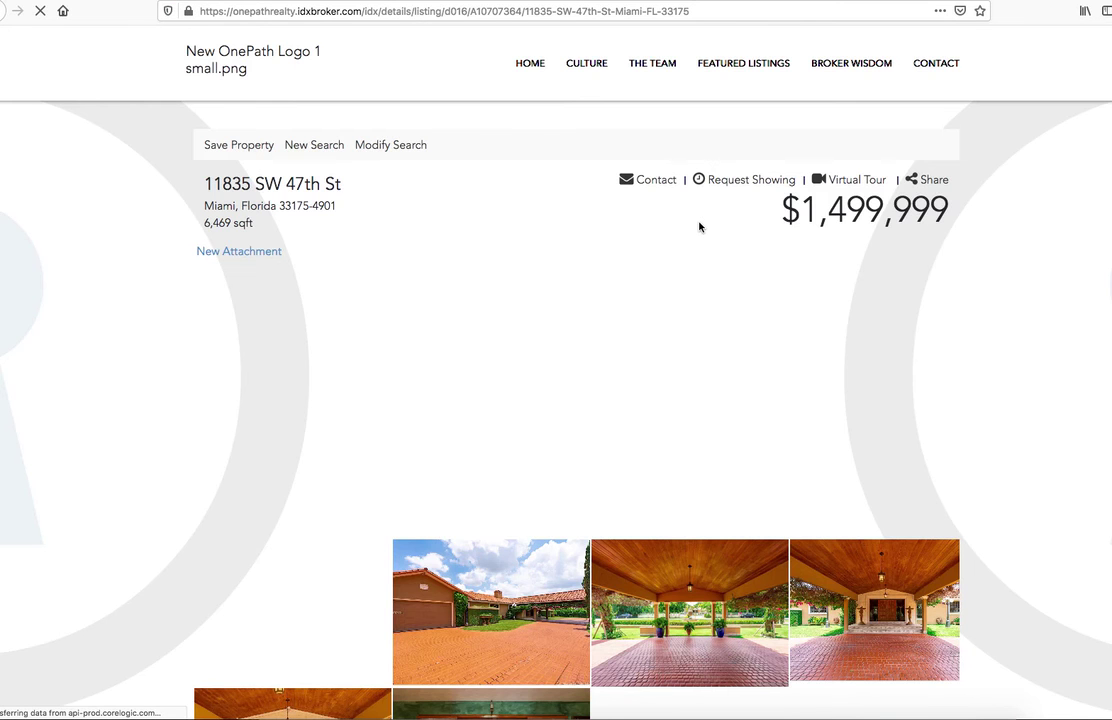
# Page the Miami-layout photo grid forward six times to the bathroom and bedroom photos
pyautogui.scroll(-1, 690, 373)
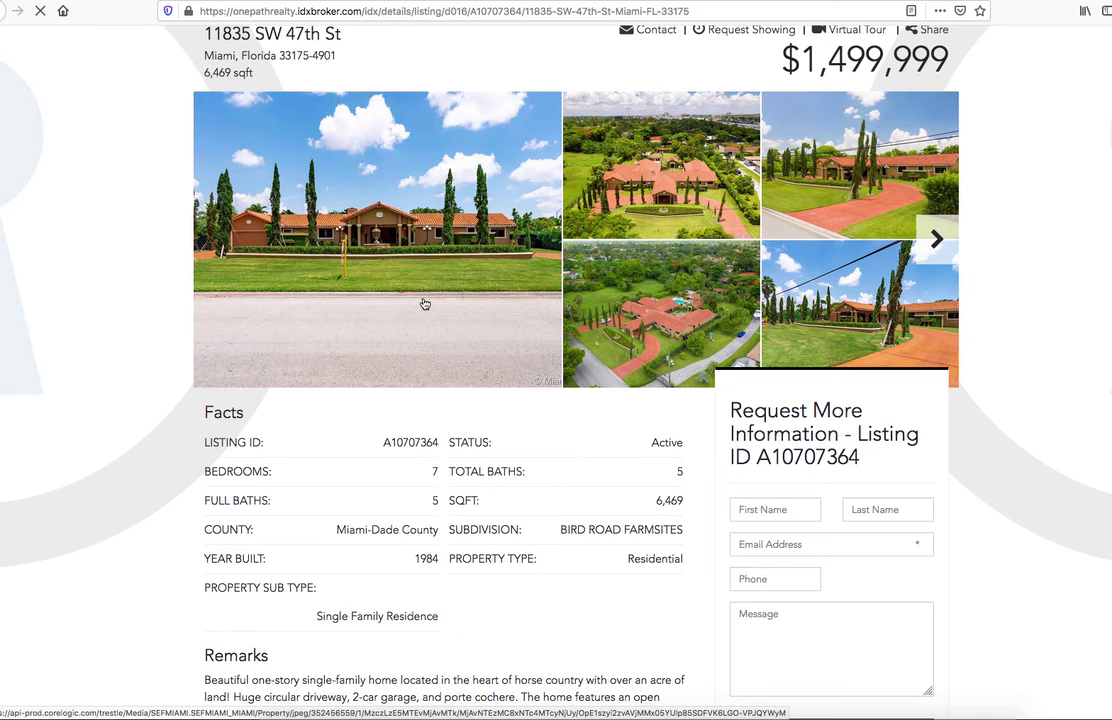
pyautogui.scroll(2, 424, 303)
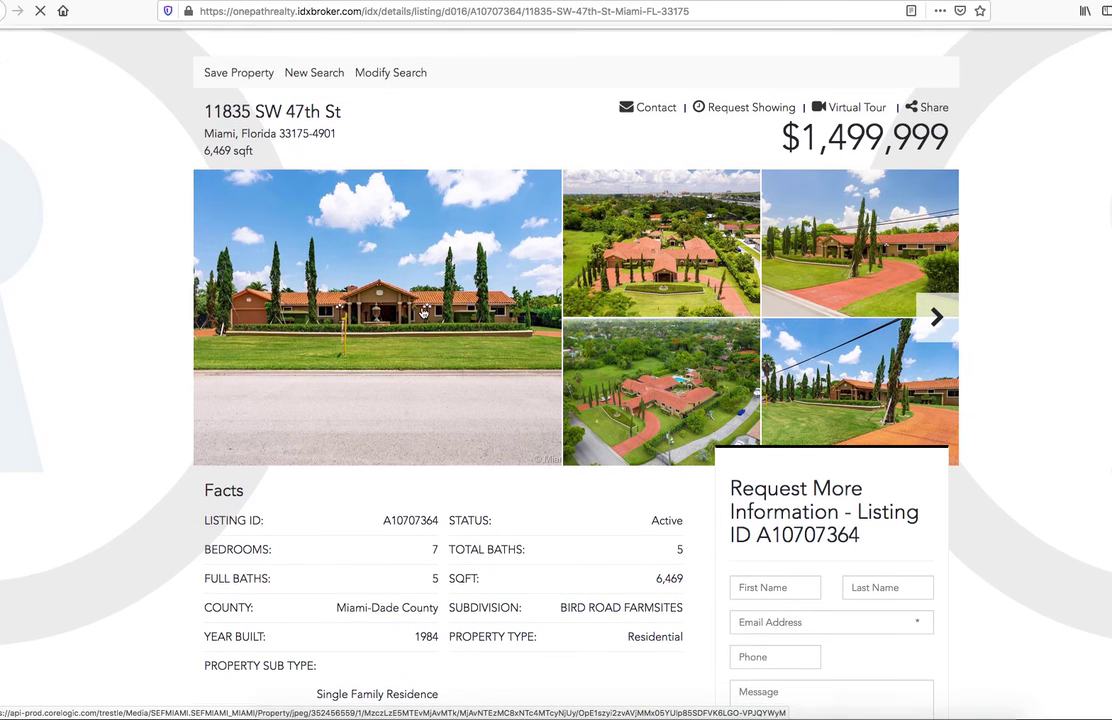
pyautogui.click(936, 318)
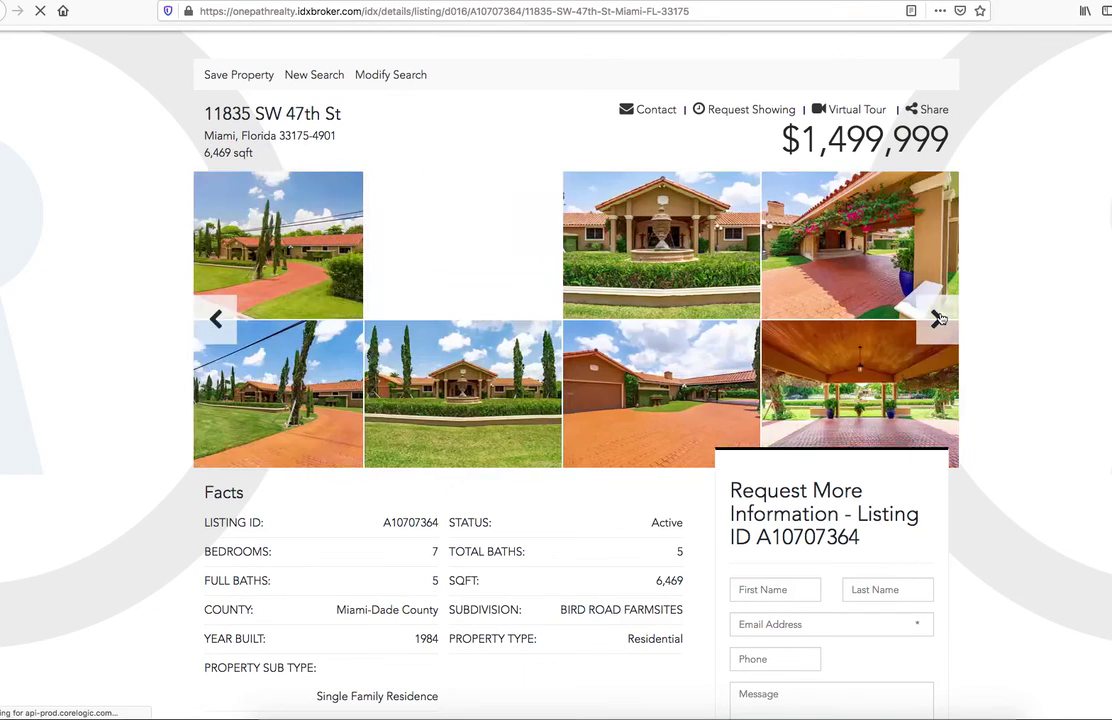
pyautogui.click(938, 318)
pyautogui.click(938, 318)
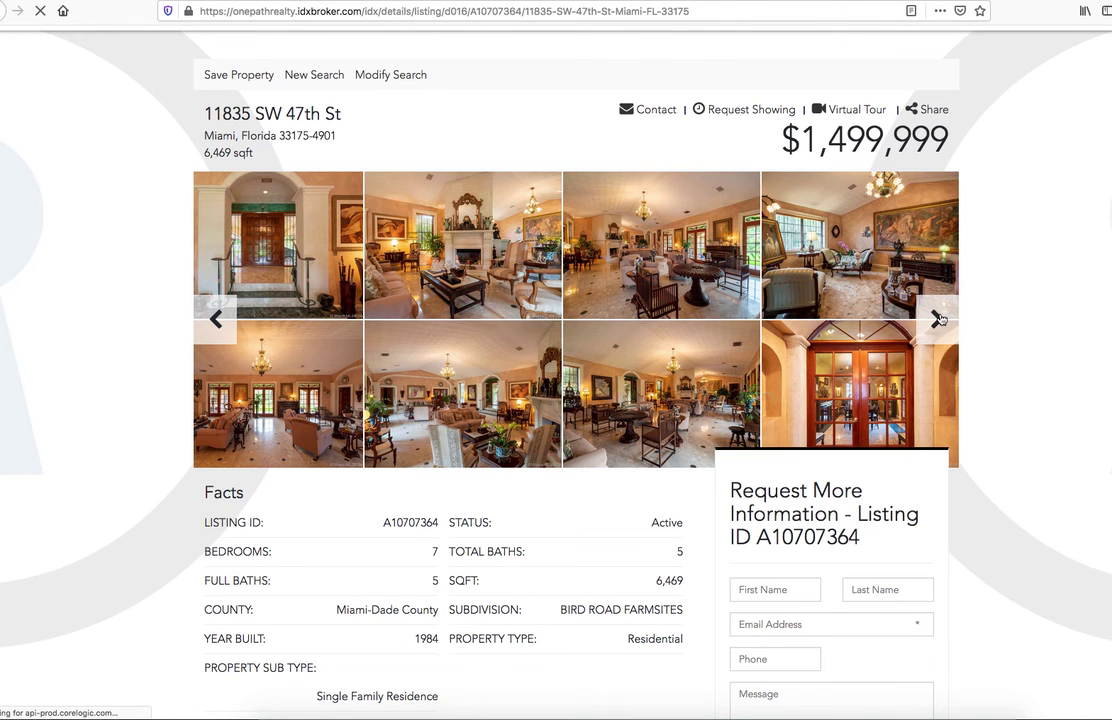
pyautogui.click(938, 318)
pyautogui.click(938, 318)
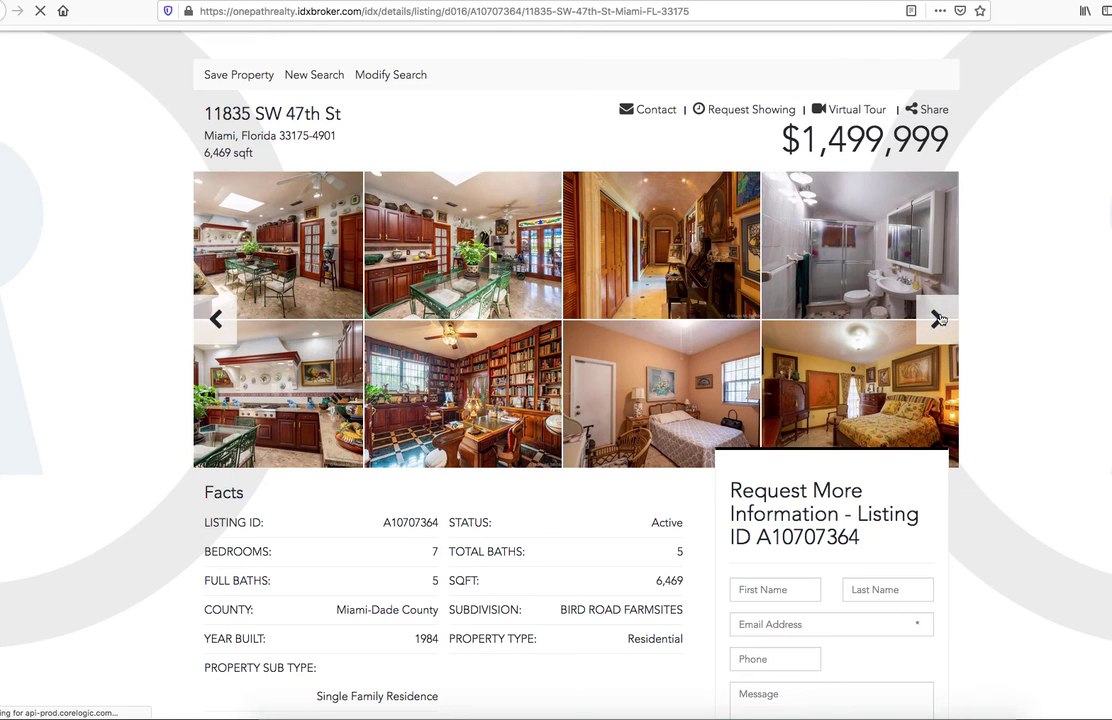
pyautogui.click(938, 318)
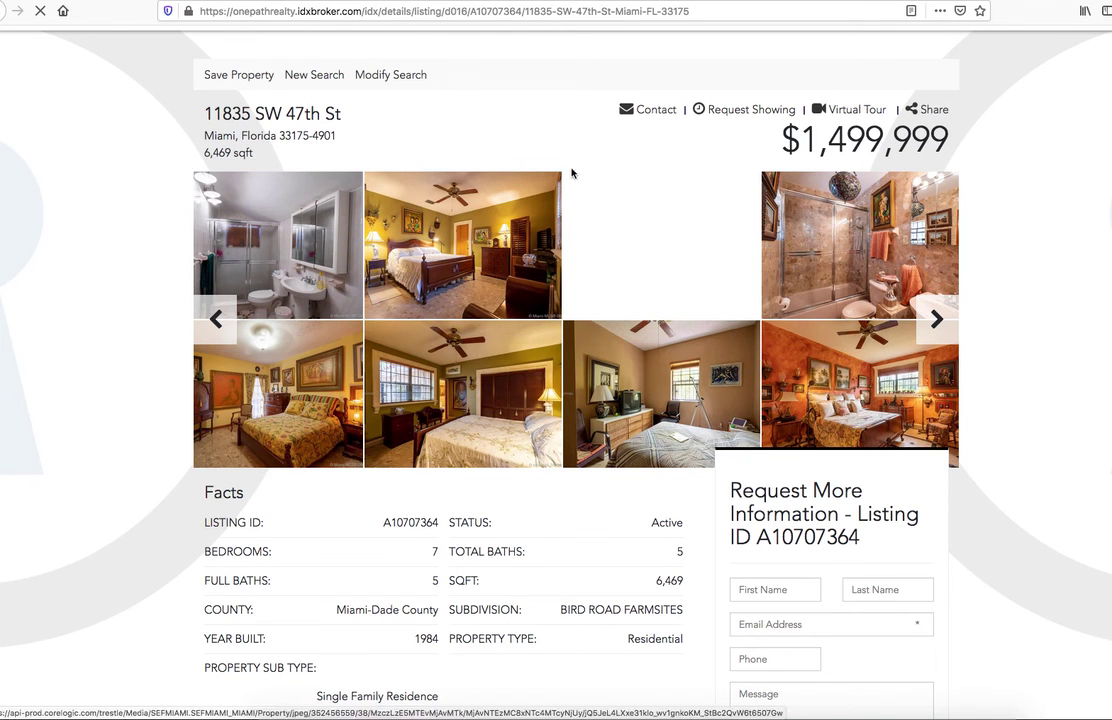
pyautogui.scroll(2, 422, 100)
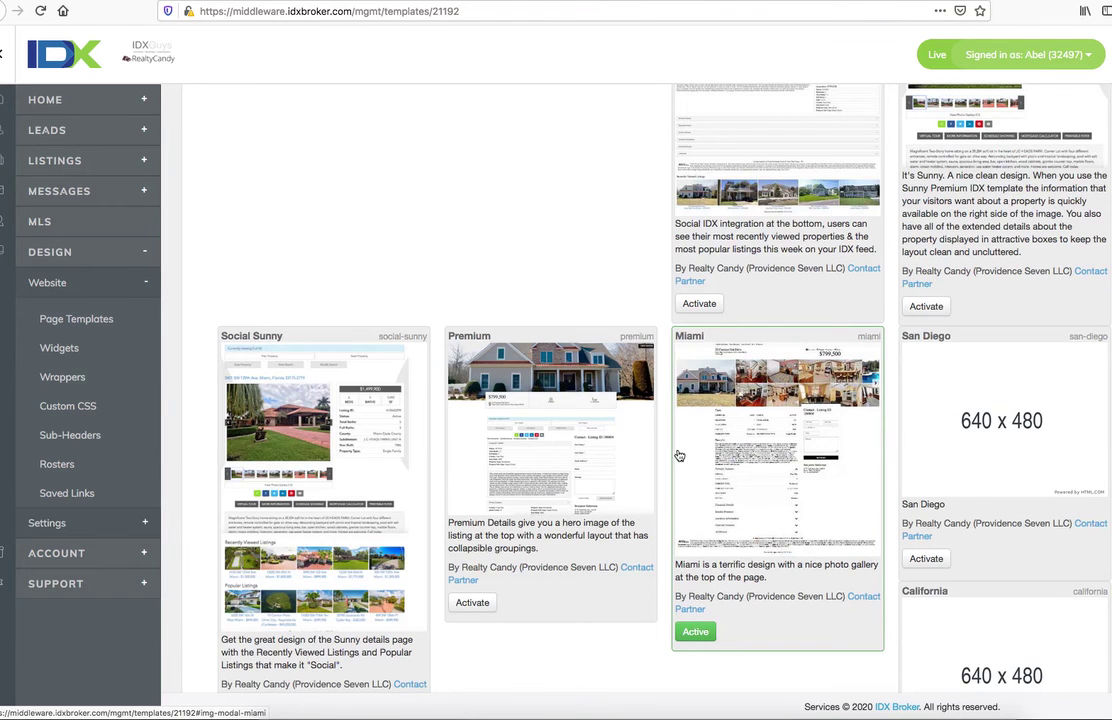
# Activate Social Sunny as the Details page template, replacing Miami
pyautogui.scroll(-1, 353, 573)
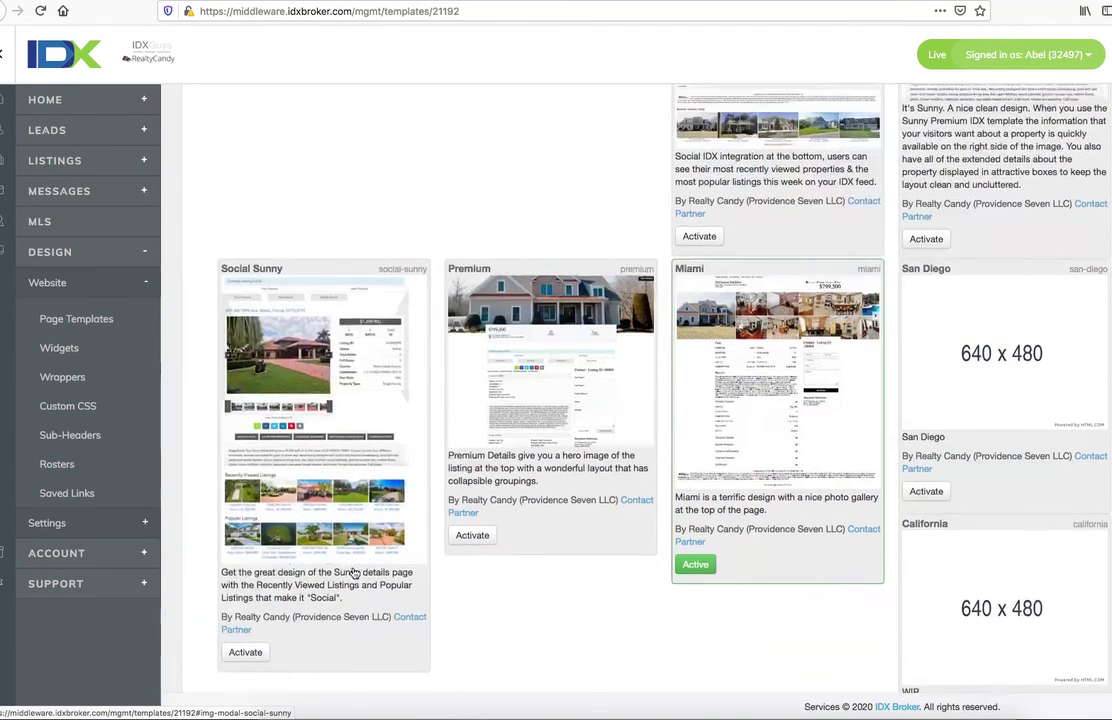
pyautogui.scroll(-1, 353, 573)
pyautogui.click(242, 581)
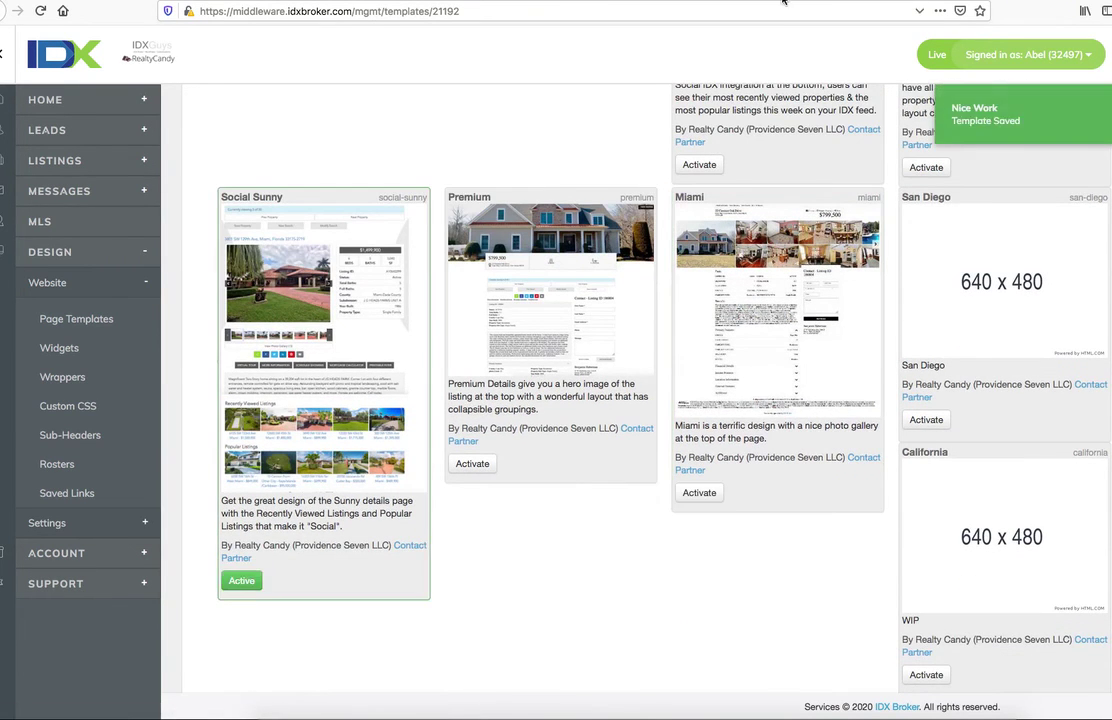